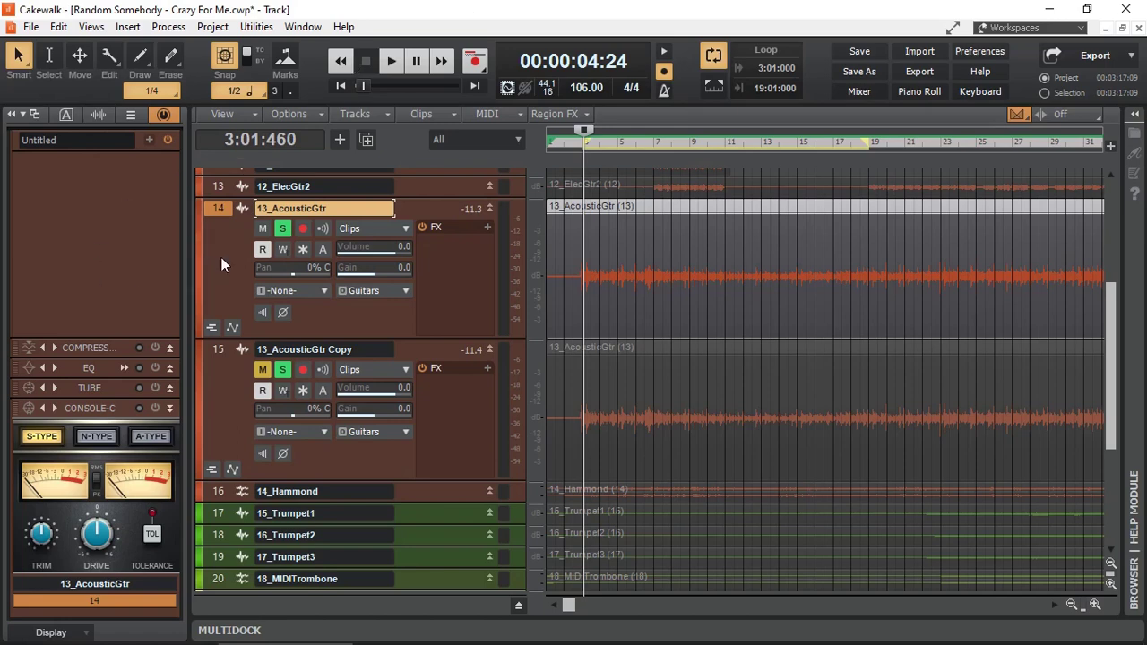
Select the 13_AcousticGtr Copy track and toggle its ProChannel off and back on
left_click(223, 381)
left_click(223, 262)
left_click(219, 369)
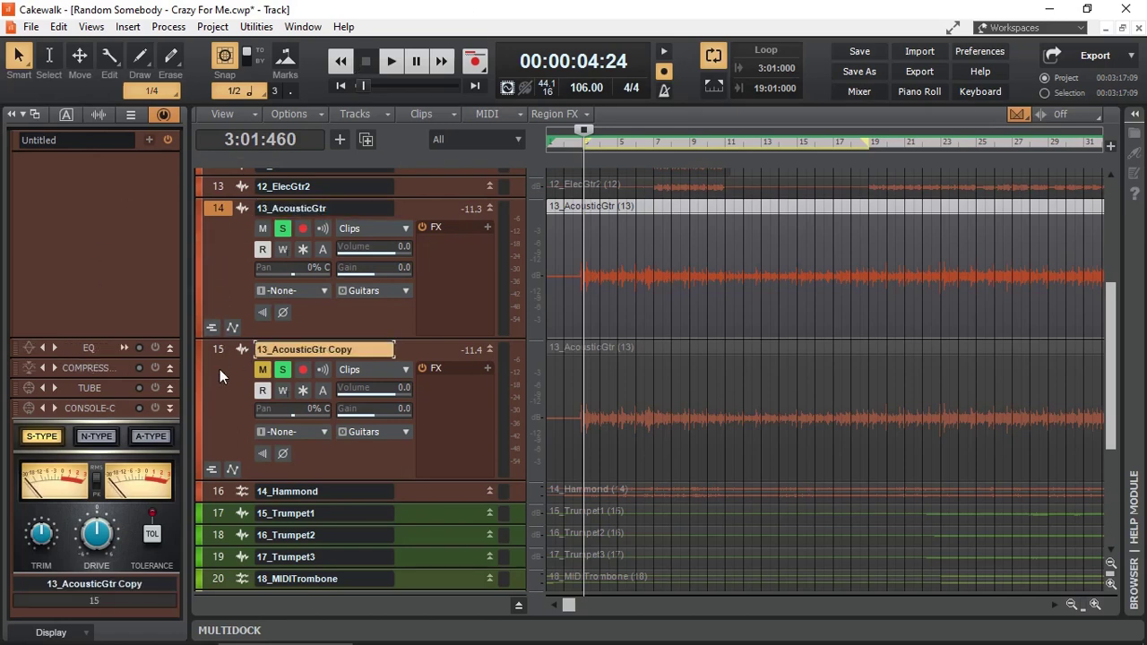
left_click(165, 116)
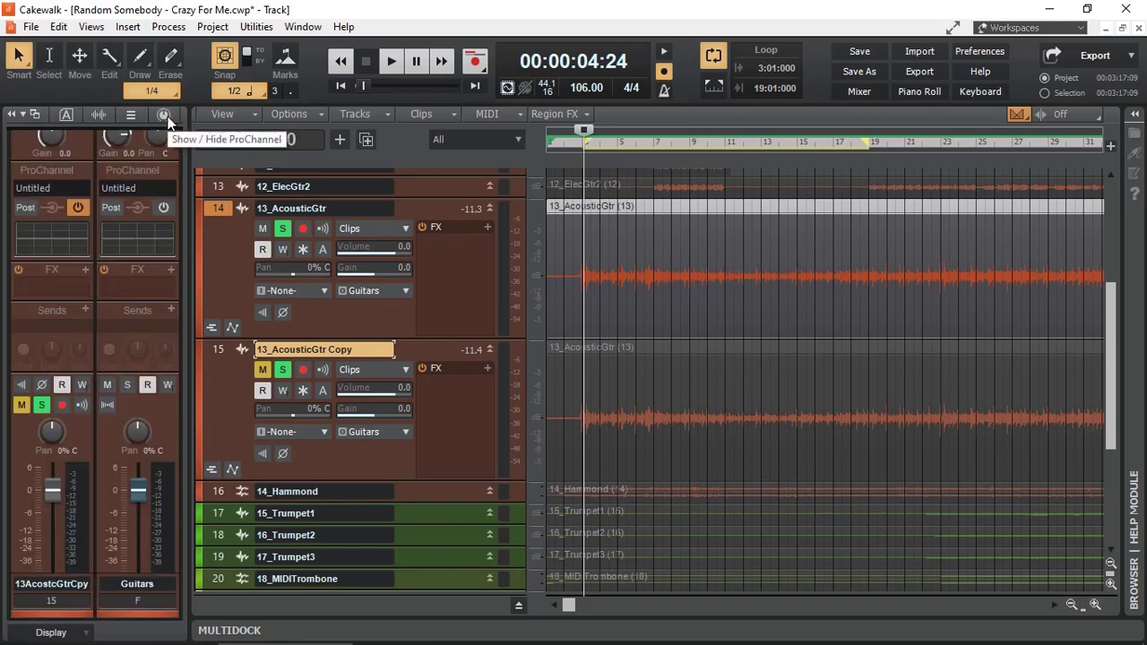
left_click(165, 116)
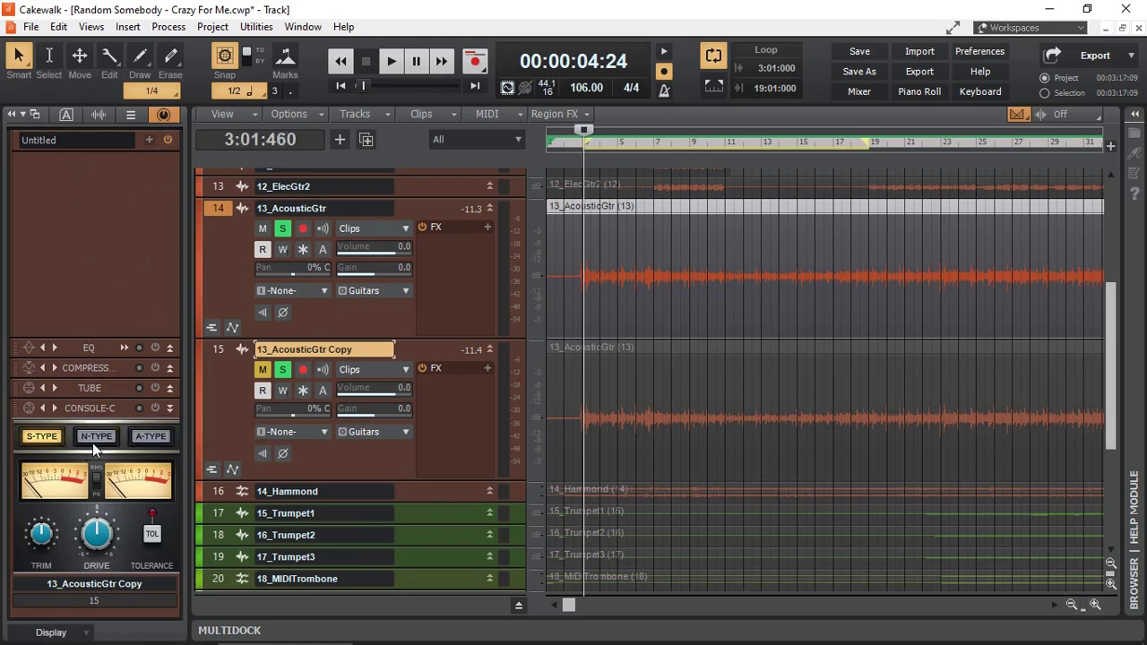
Expand the EQ, Compressor, Tube and Console-C modules in the copy track's ProChannel
left_click(171, 346)
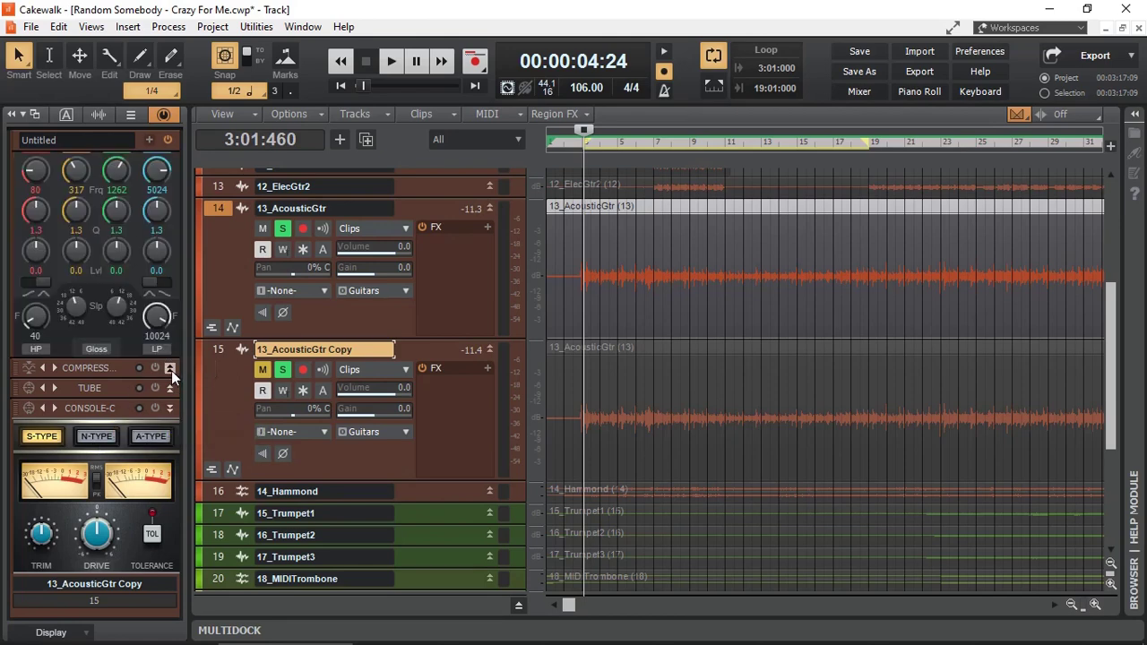
left_click(172, 370)
left_click(174, 408)
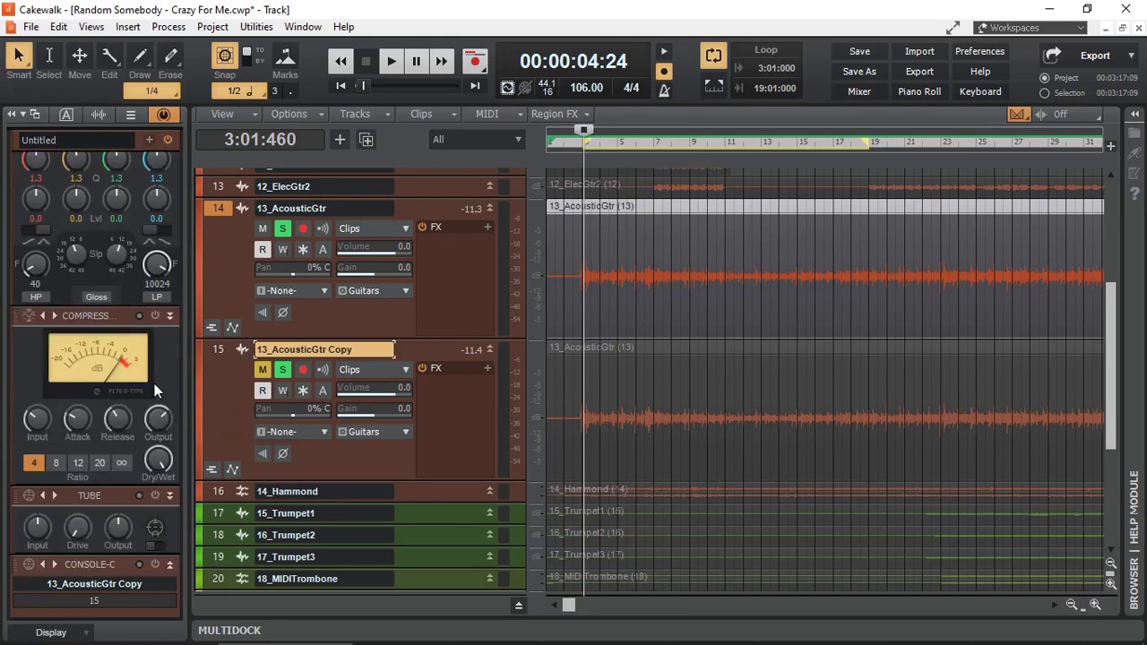
scroll(154, 384, "up", 4)
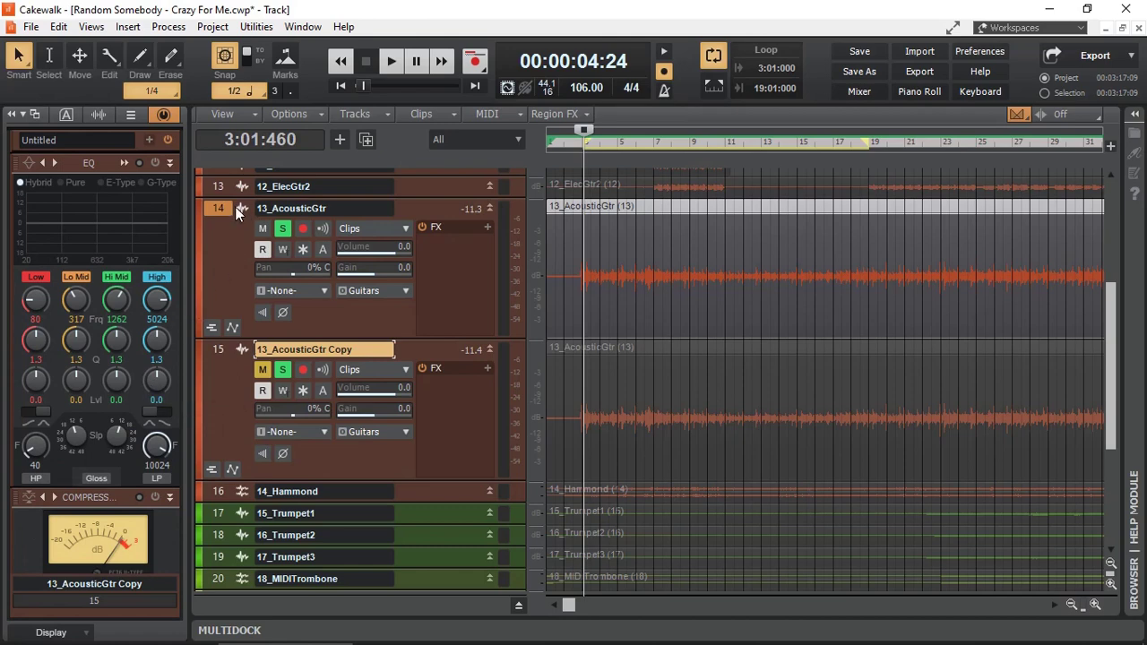
scroll(100, 283, "down", 4)
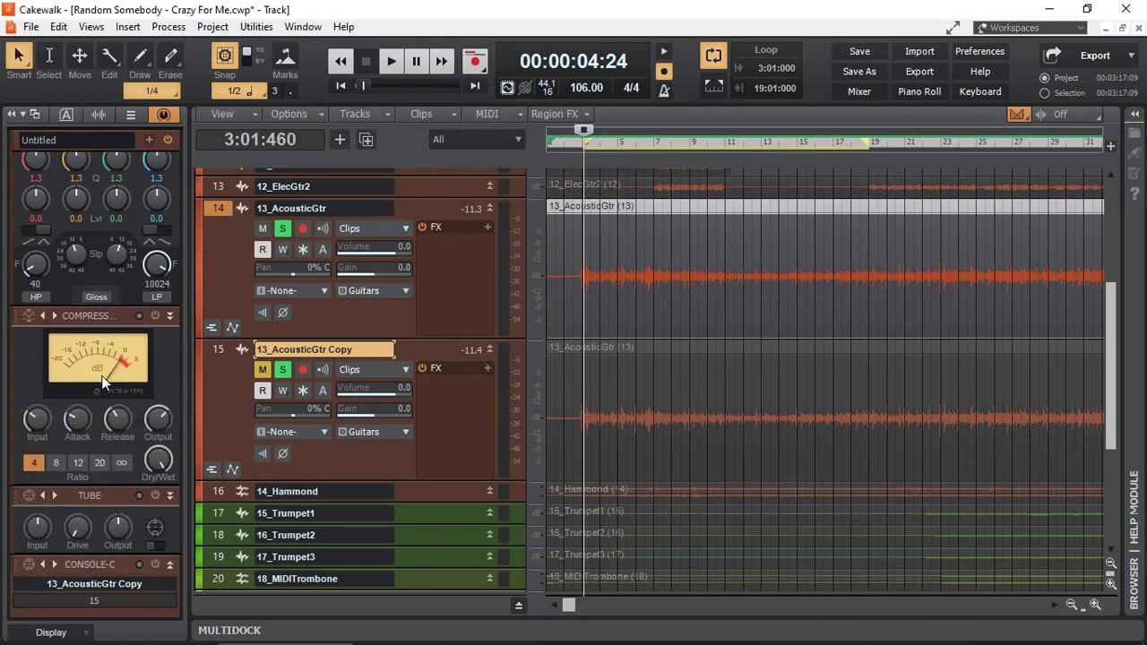
left_click(170, 565)
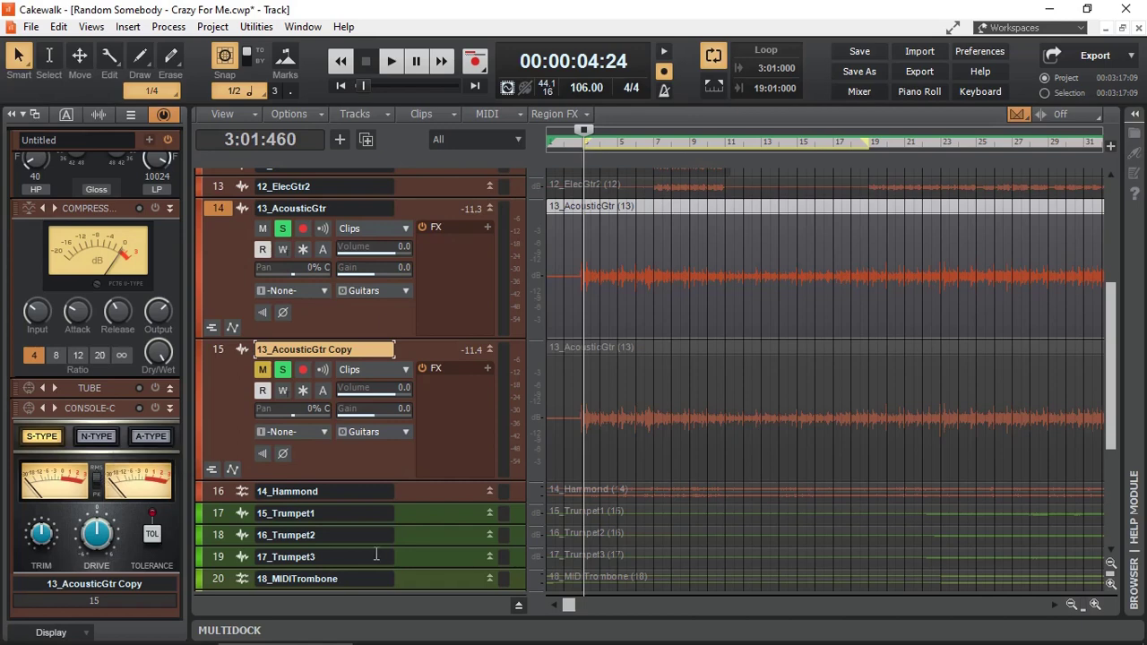
Show the bus pane, view the Guitars bus, then select the 13_AcousticGtr track
left_click(516, 609)
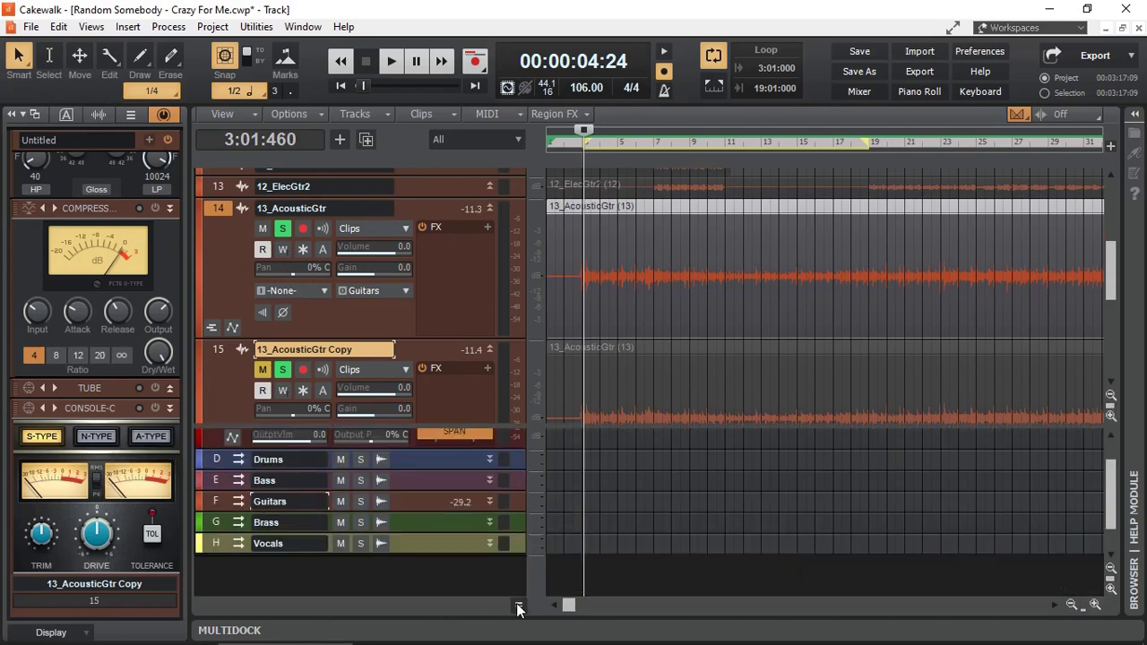
left_click(421, 503)
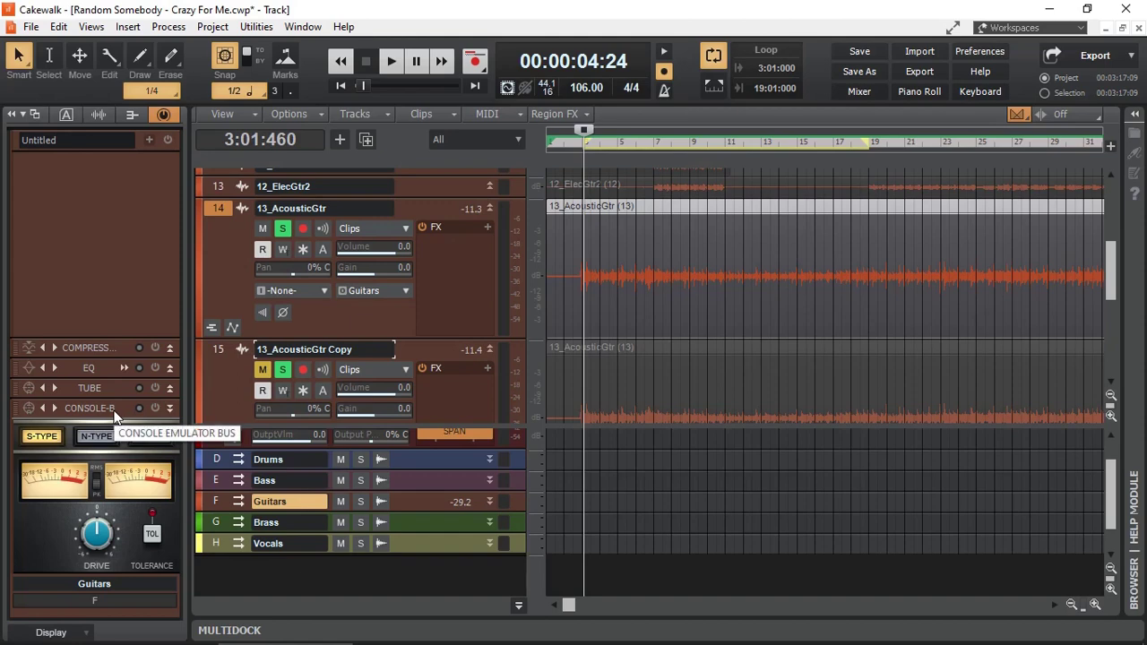
left_click(226, 272)
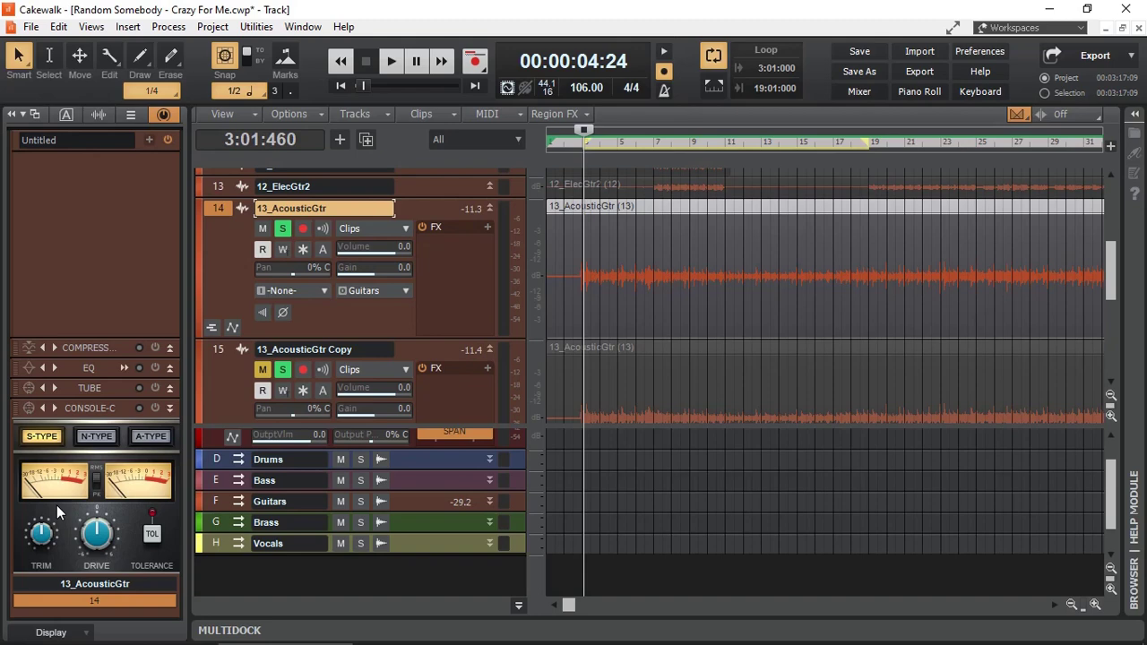
Audition N-Type and A-Type, settle on S-Type, and raise Console-C drive to 2.4 dB
left_click(99, 439)
left_click(152, 438)
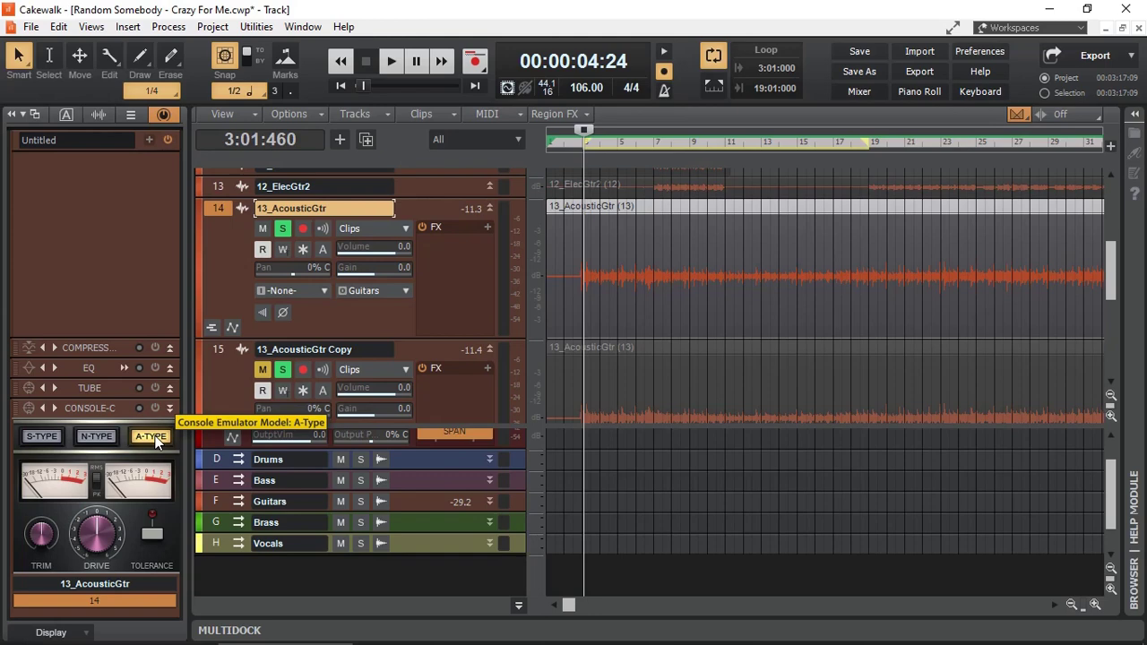
left_click(97, 439)
left_click(42, 437)
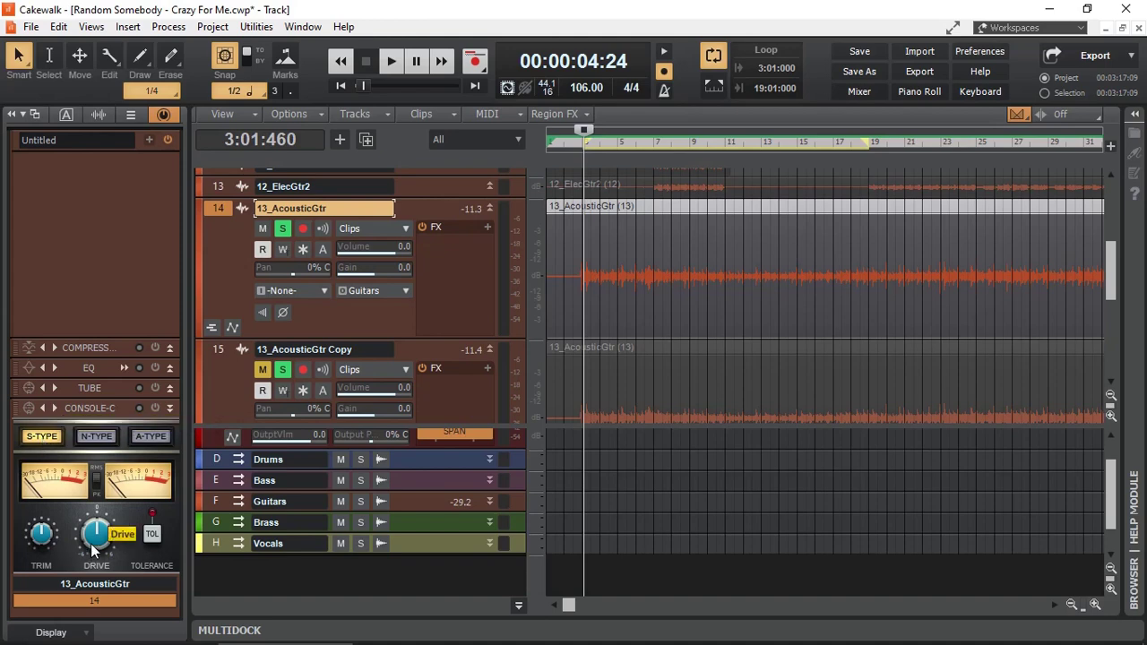
mouse_move(90, 544)
left_mouse_down()
mouse_move(89, 531)
mouse_move(86, 570)
mouse_move(93, 536)
left_mouse_up()
Compare the Guitars bus console settings with 13_AcousticGtr's by alternating between them
left_click(425, 502)
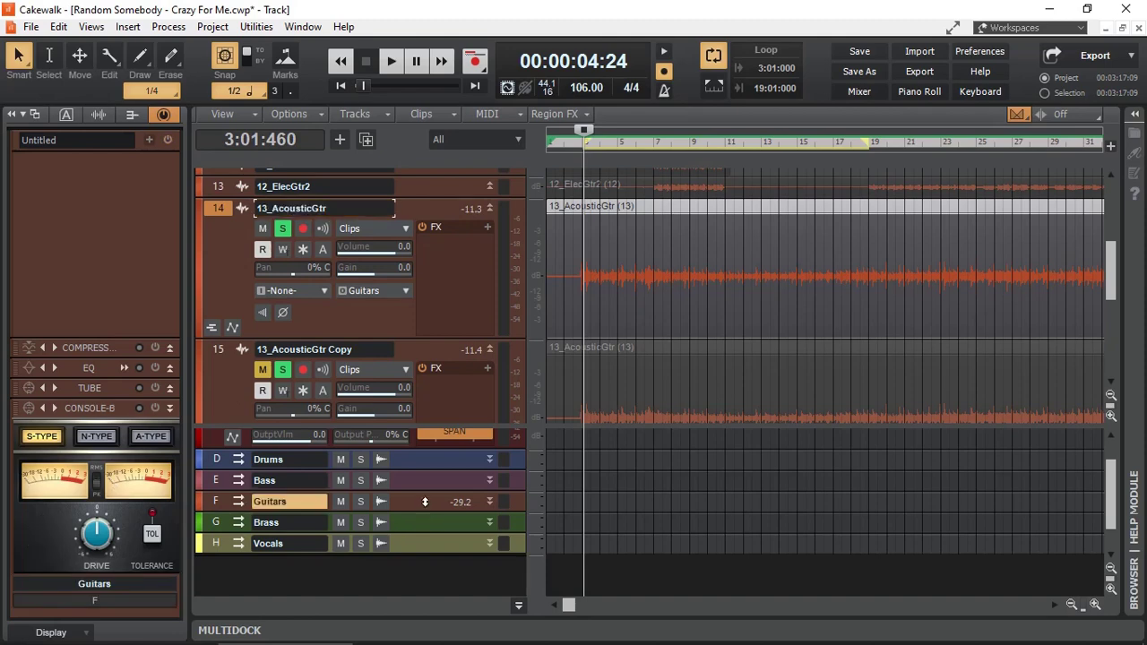
left_click(192, 369)
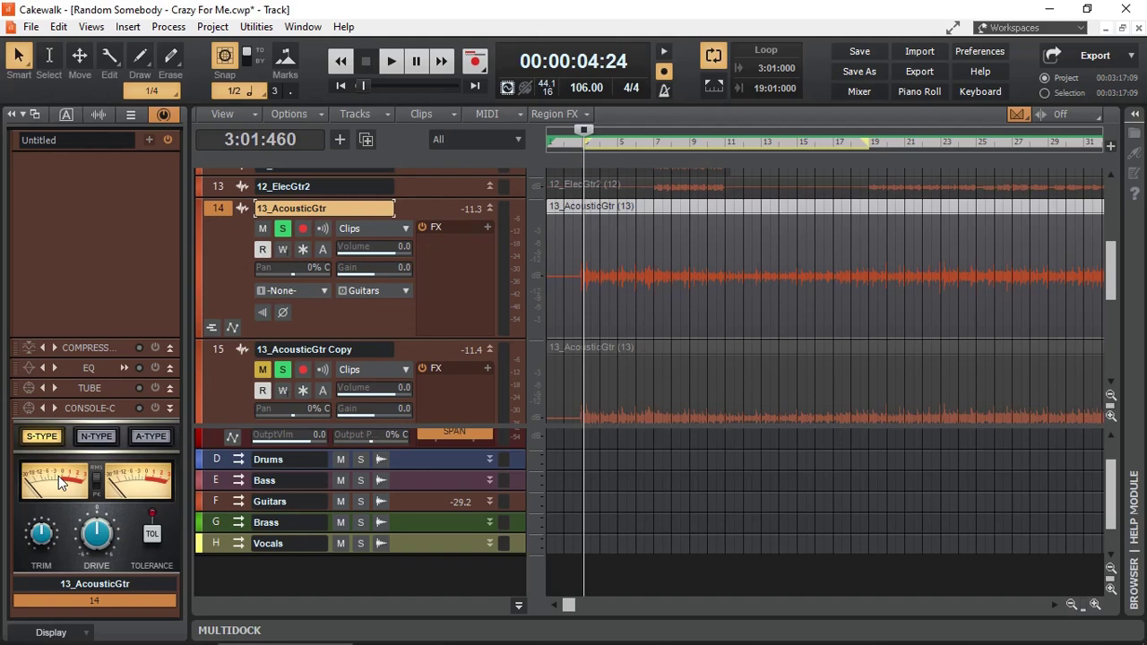
left_click(417, 503)
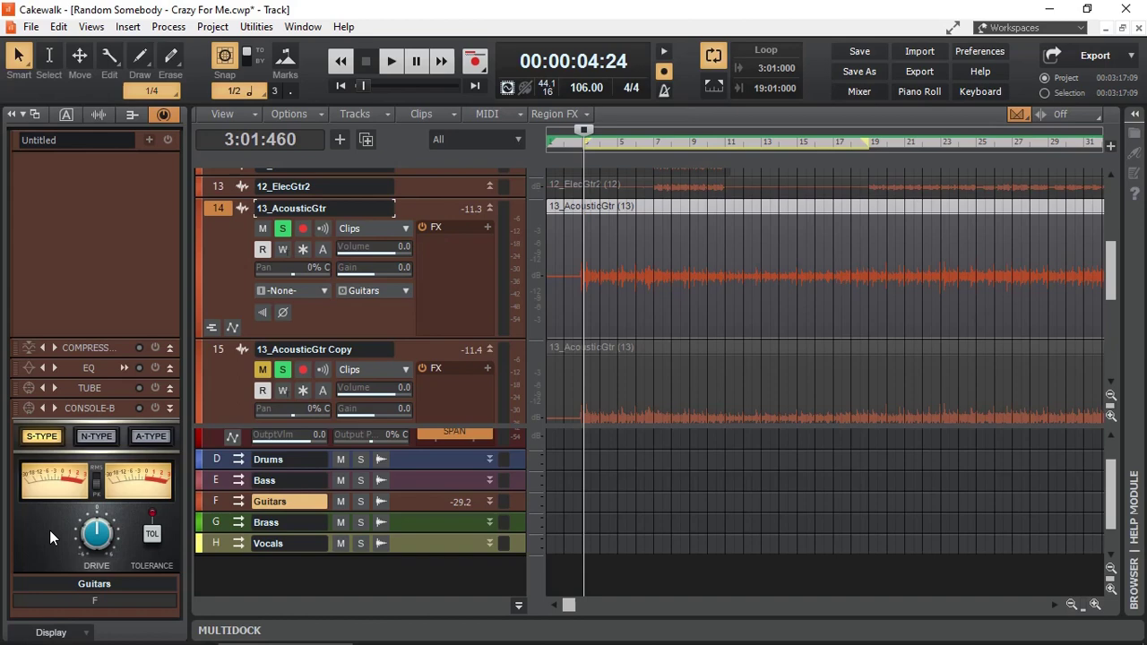
key("Up")
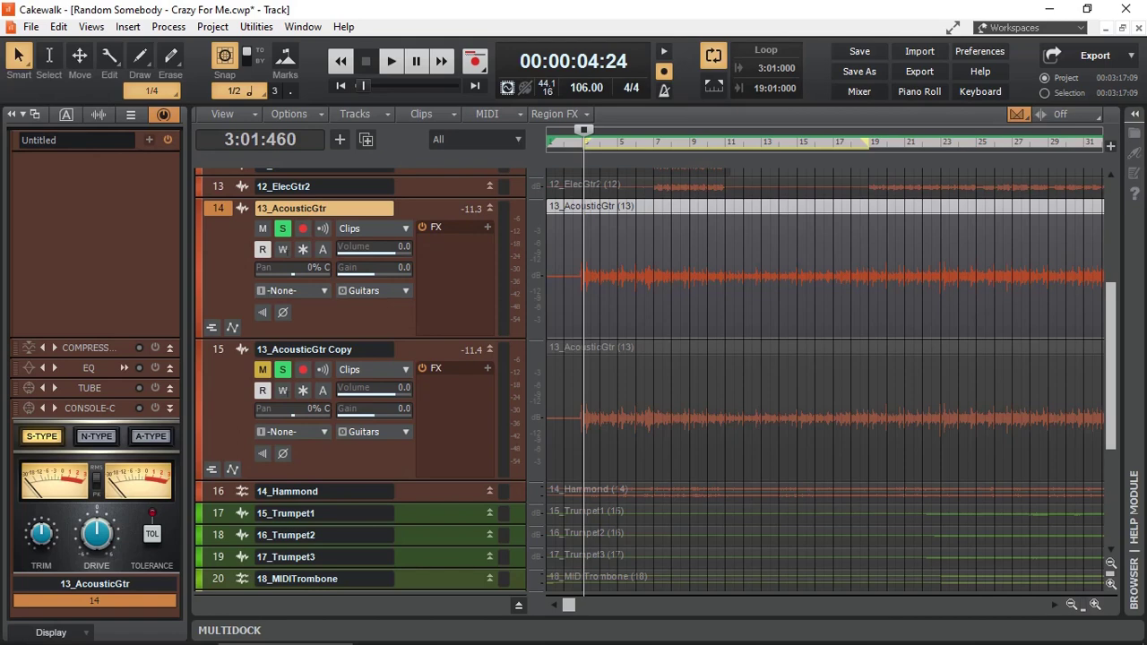
Unmute 13_AcousticGtr Copy, play both guitars together, and stop back at 3:01:460
key("space")
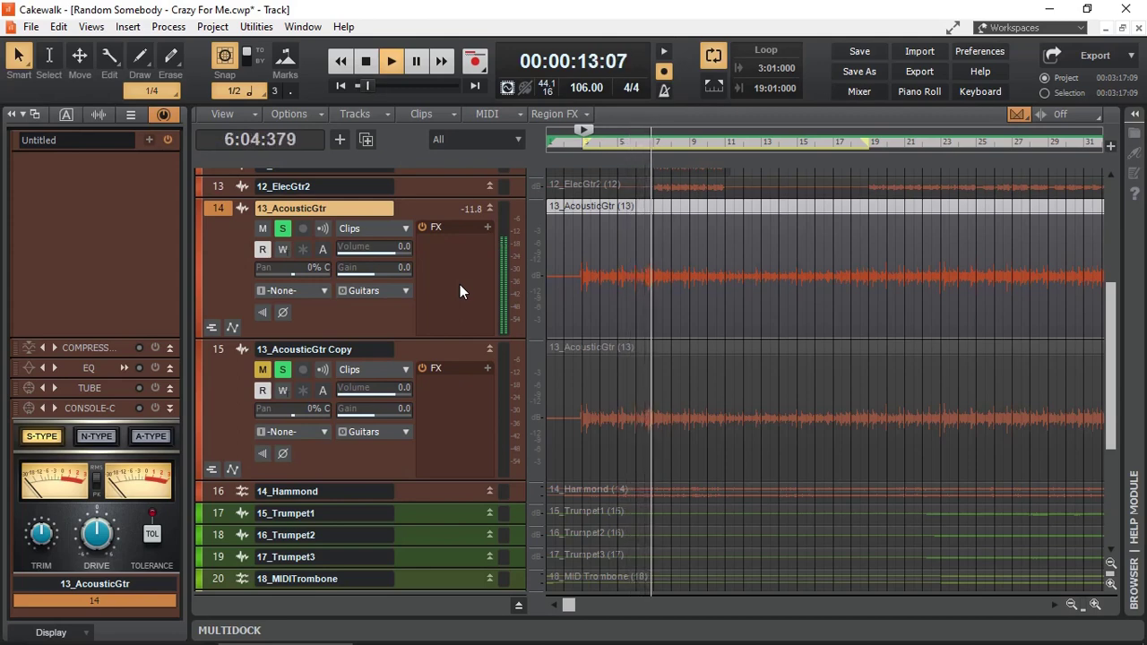
left_click(257, 370)
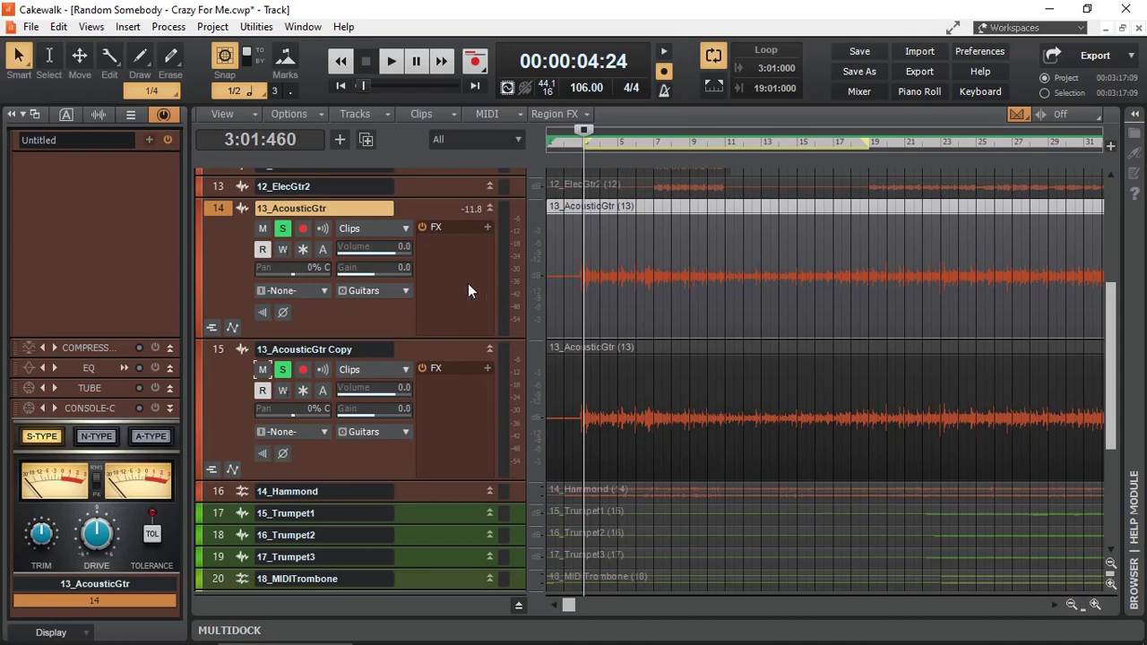
key("space")
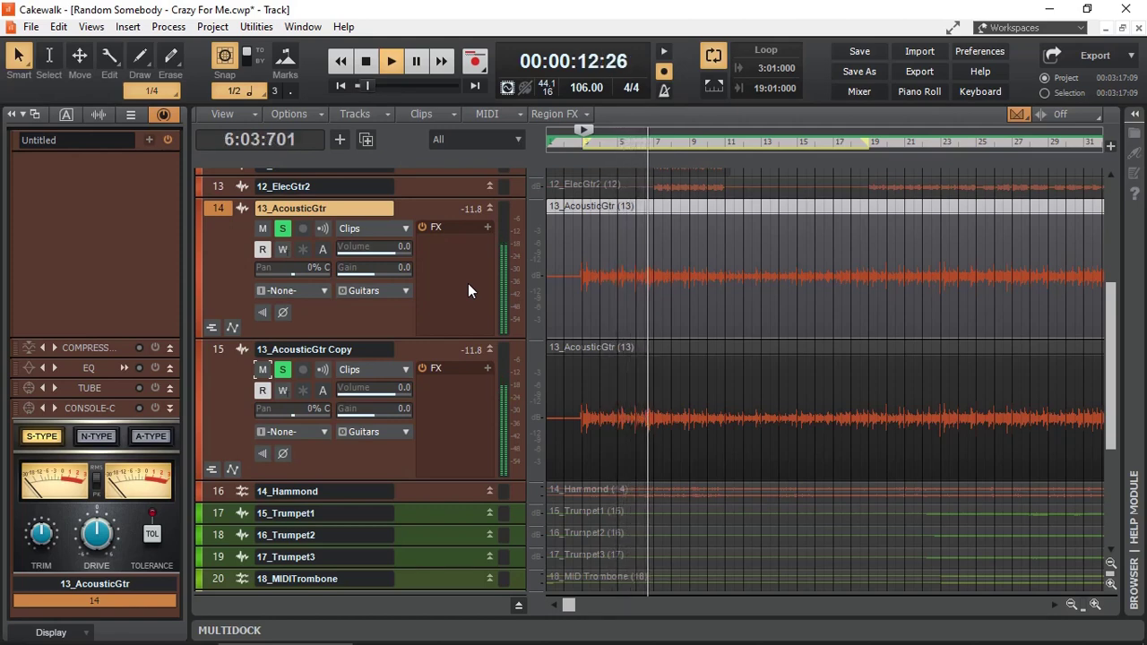
key("space")
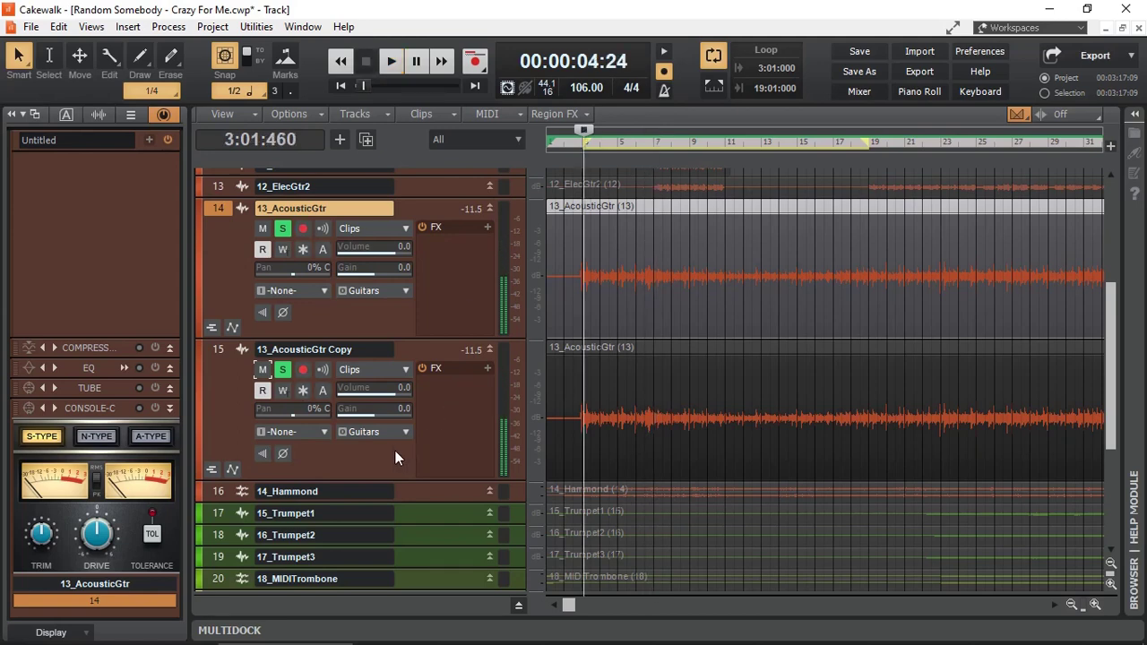
left_click(283, 454)
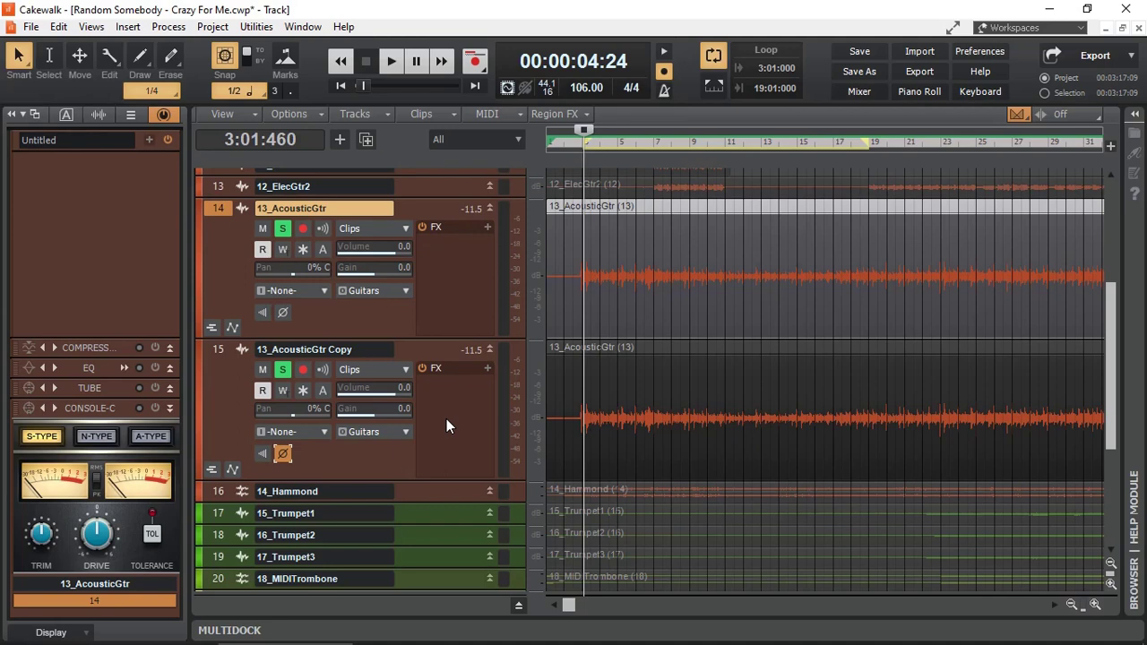
key("space")
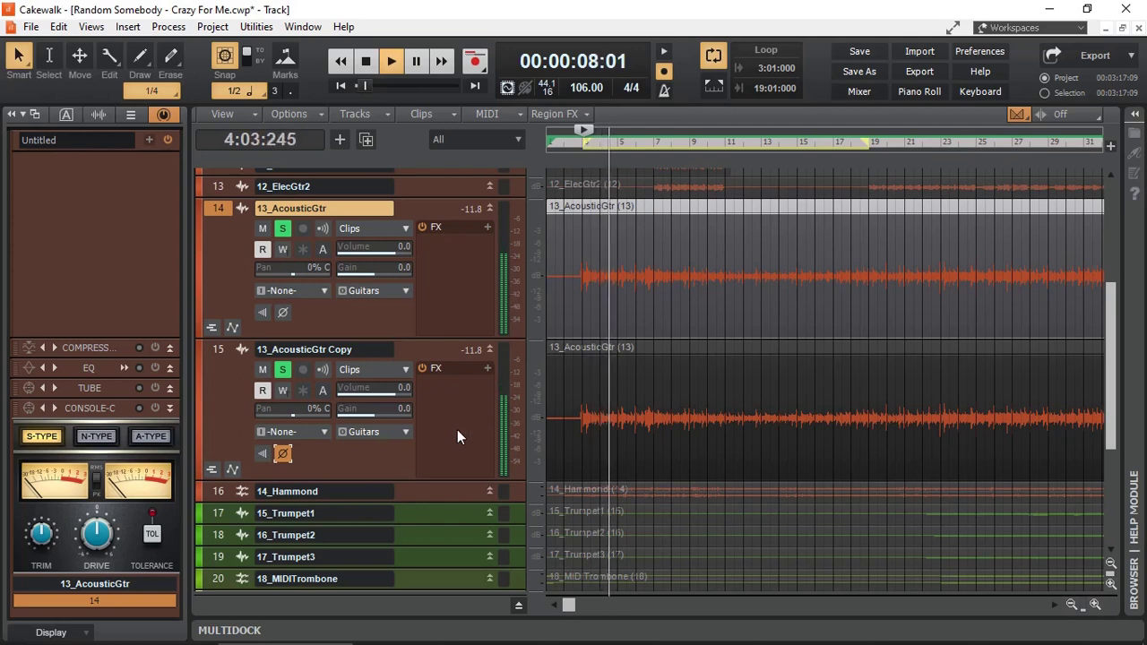
left_click(284, 455)
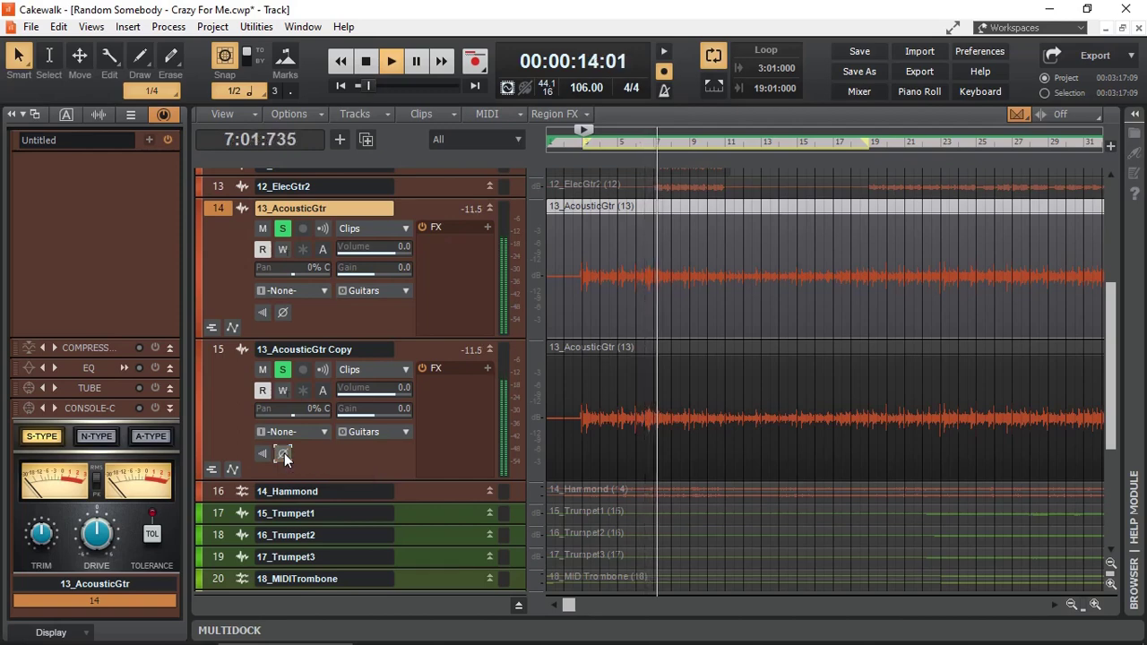
left_click(284, 453)
key("space")
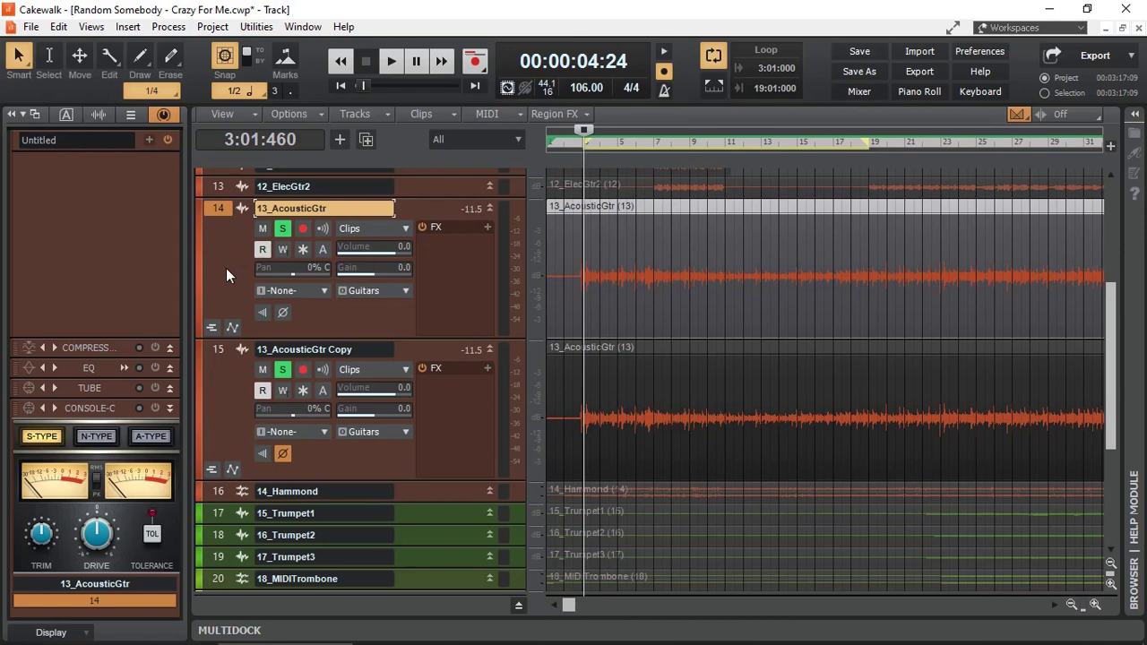
Turn on 13_AcousticGtr's Console Emulator and play the loop to hear the result
left_click(156, 408)
key("space")
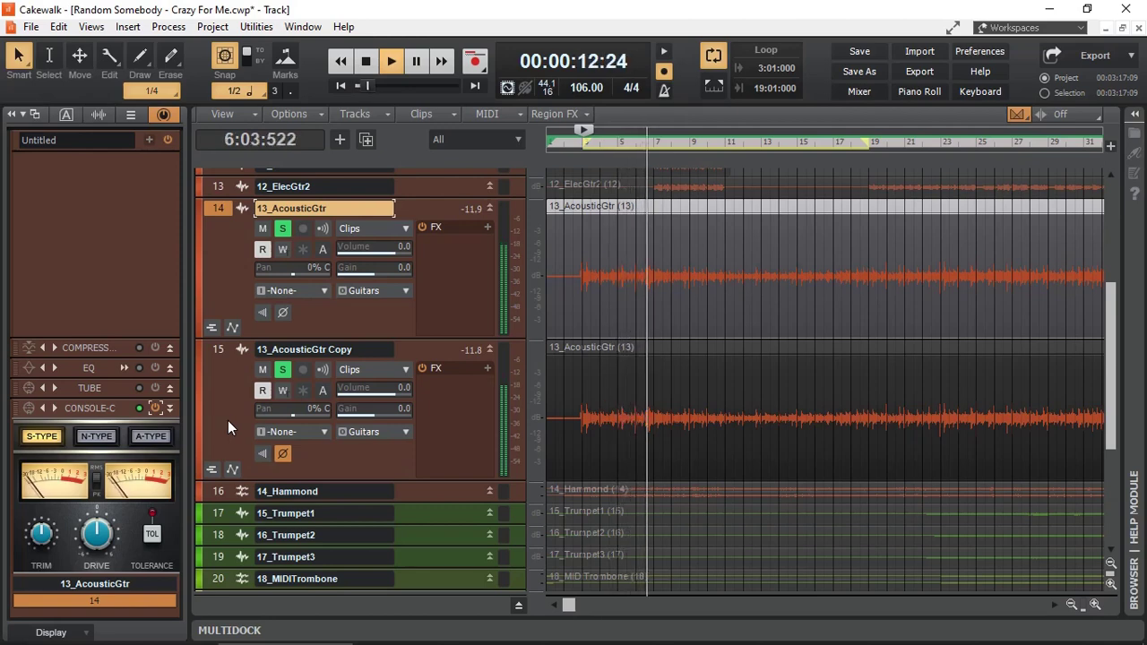
left_click(156, 408)
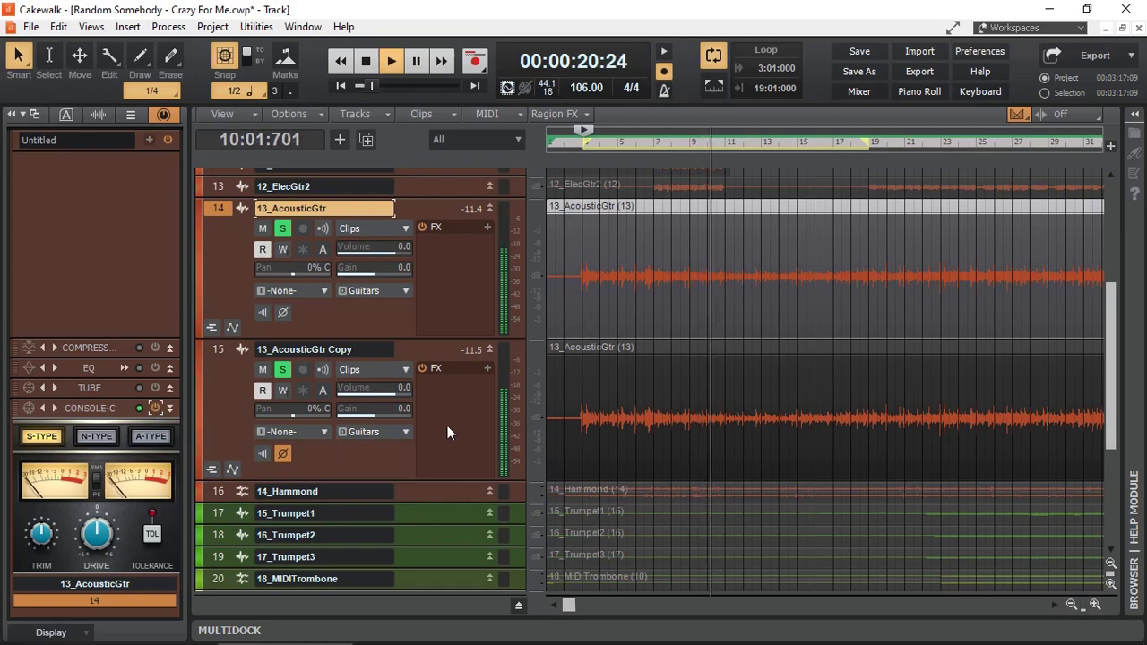
key("space")
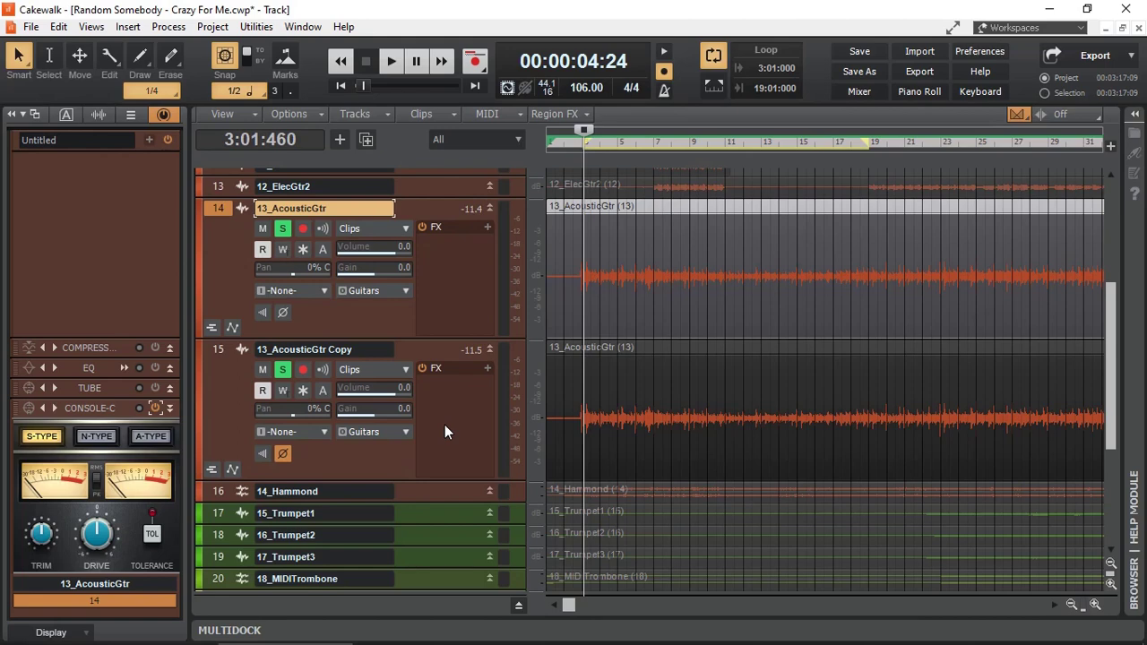
Compare the original and copy tracks' effect chains, ending on 13_AcousticGtr Copy
left_click(222, 427)
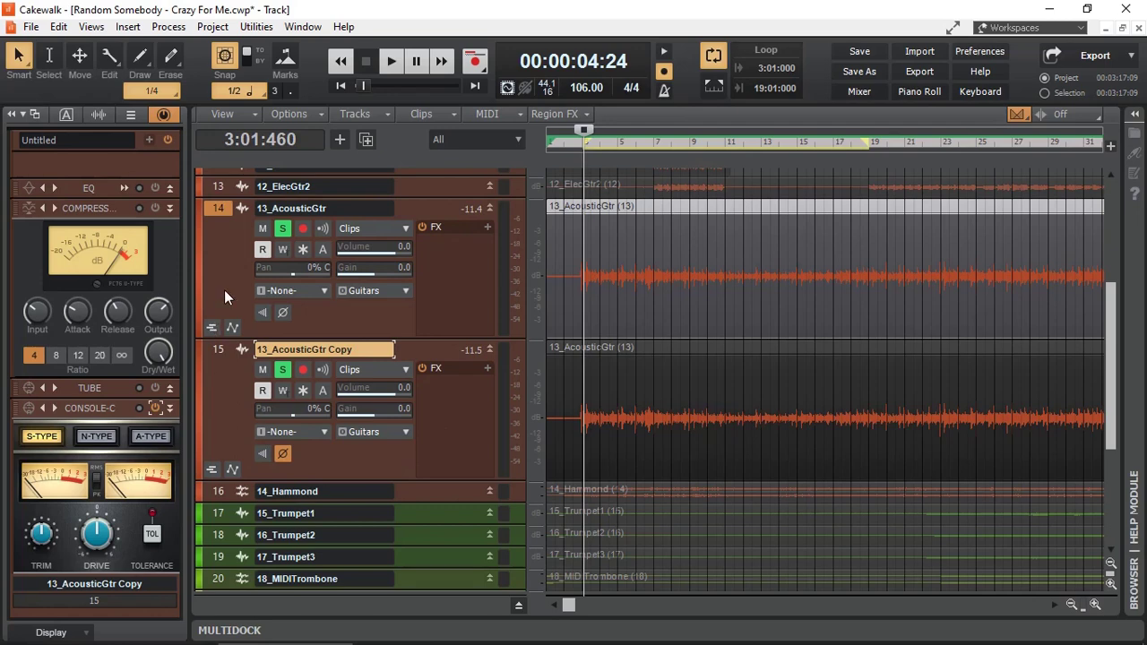
left_click(222, 267)
left_click(217, 385)
left_click(215, 287)
left_click(218, 398)
left_click(223, 264)
left_click(216, 388)
Turn on the copy's Console Emulator during playback, setting Drive 0.90 dB and Trim about -2.7 dB
left_click(154, 411)
key("space")
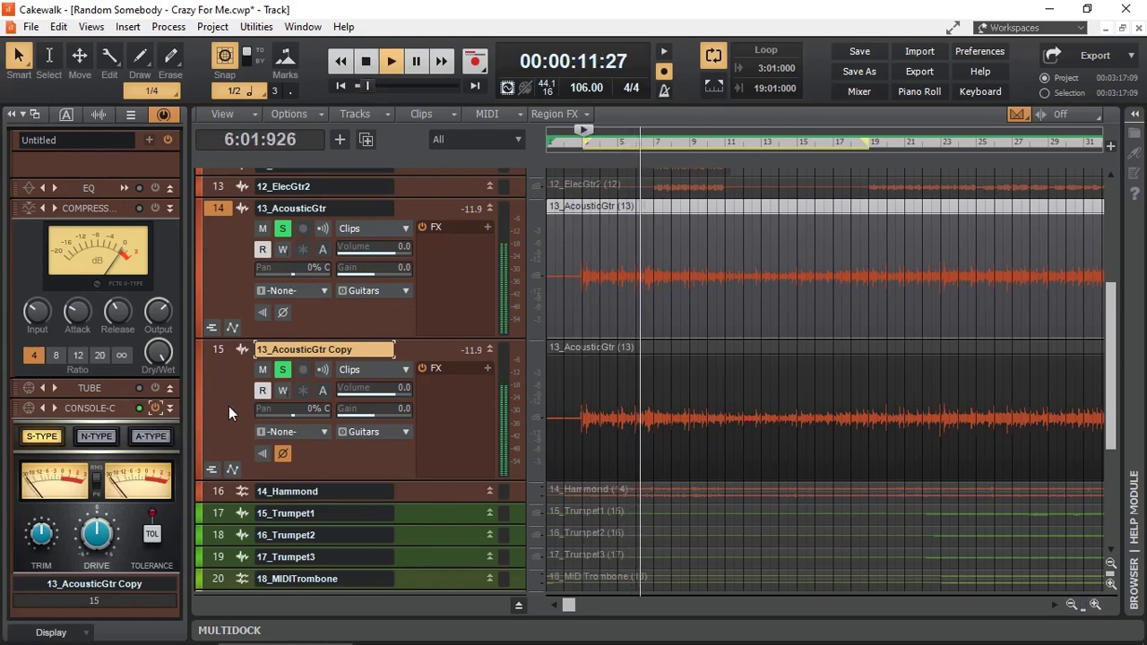
left_click(226, 272)
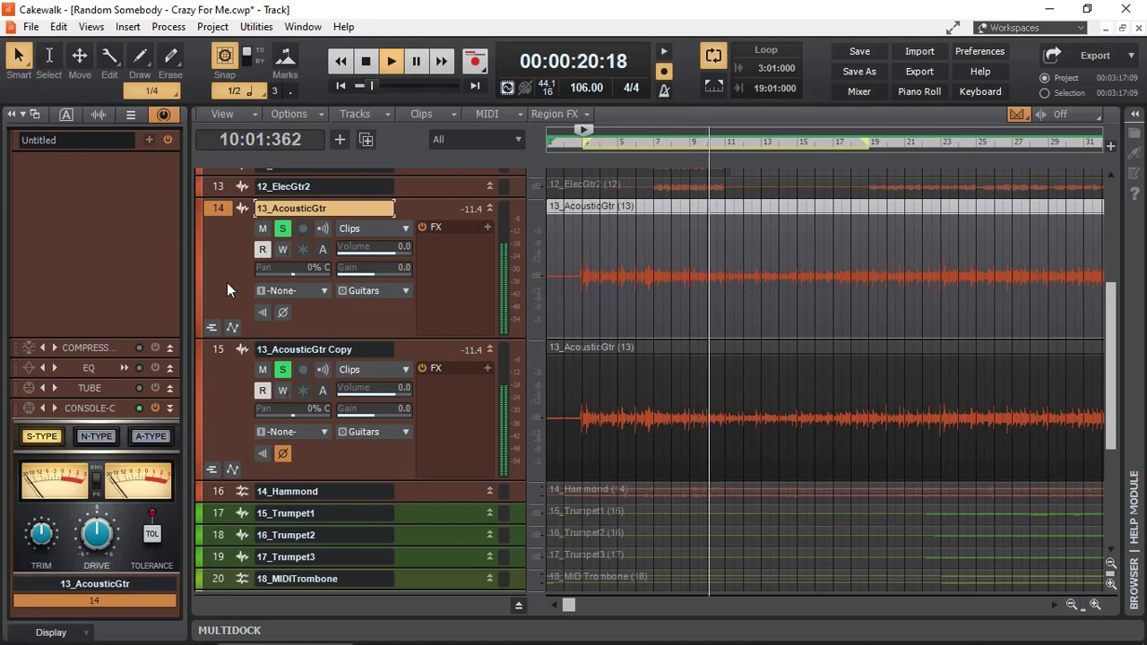
left_click(223, 384)
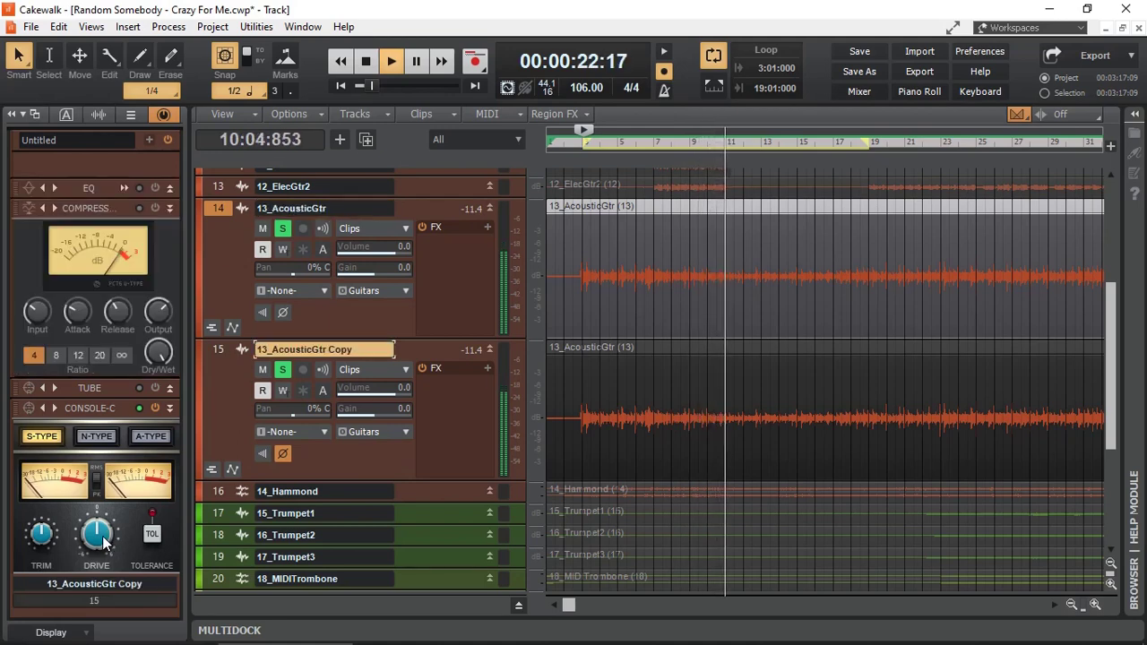
left_click_drag(90, 544, 93, 591)
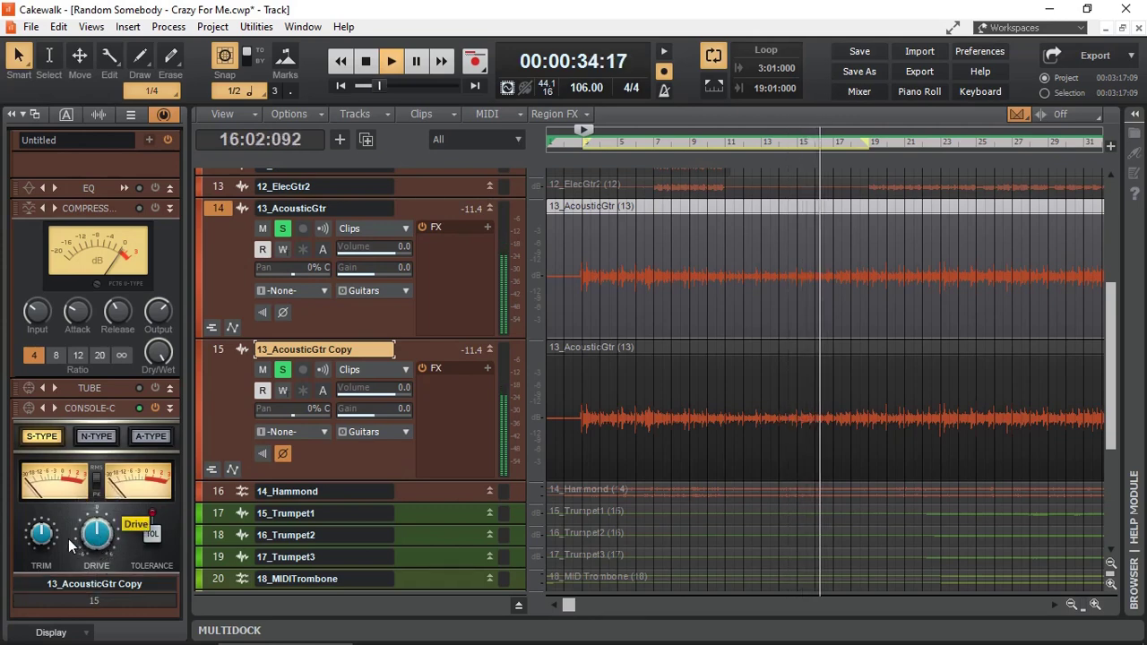
mouse_move(42, 542)
left_mouse_down()
mouse_move(36, 507)
mouse_move(46, 556)
left_mouse_up()
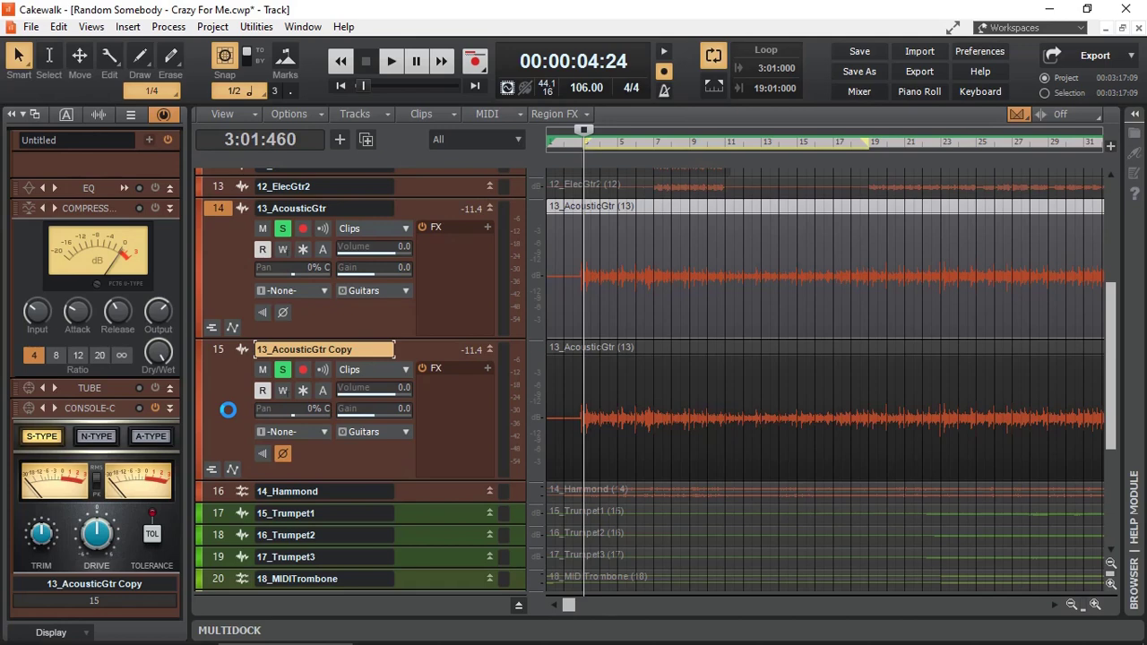
left_click(232, 286)
left_click(220, 396)
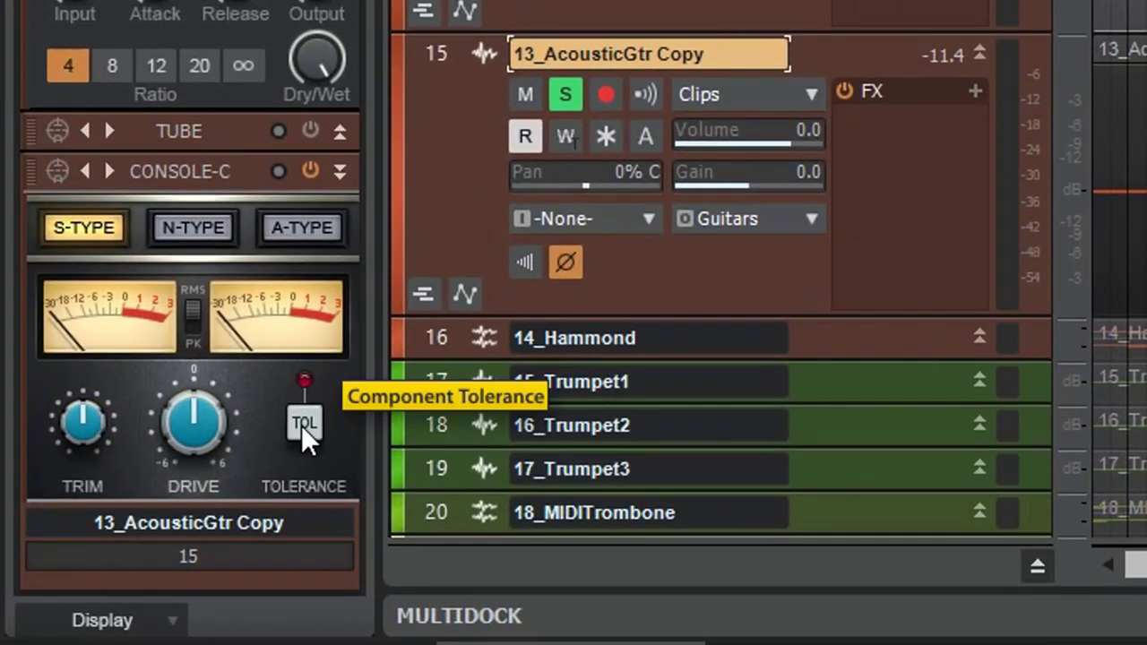
Toggle Component Tolerance (TOL) on the copy's and the original track's Console Emulators
left_click(301, 425)
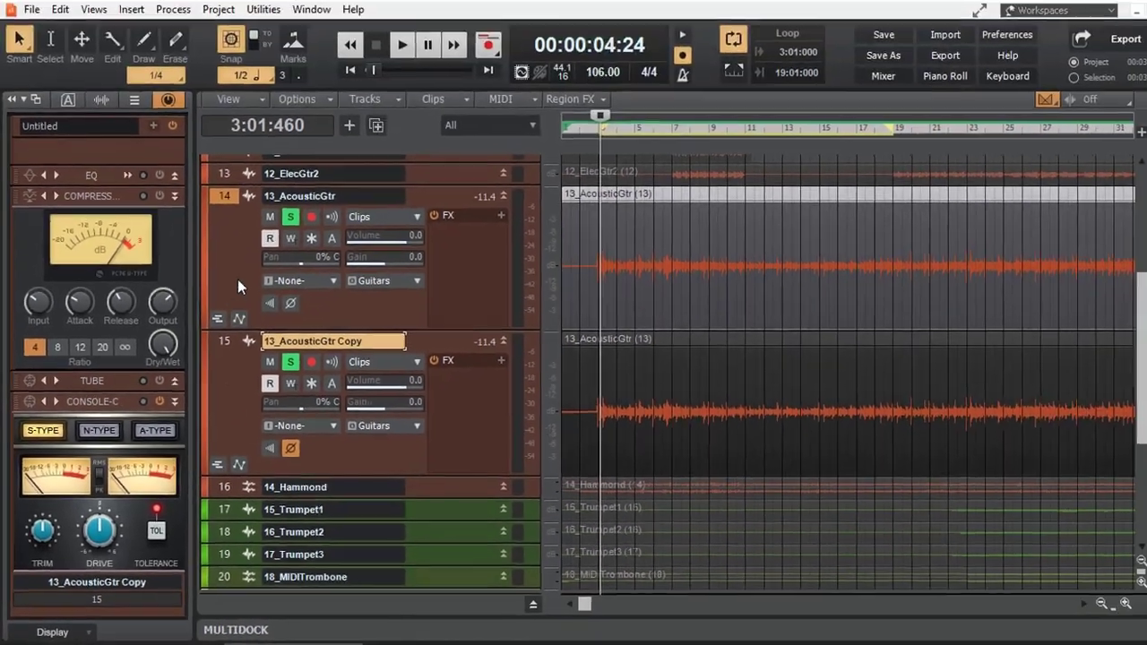
left_click(229, 277)
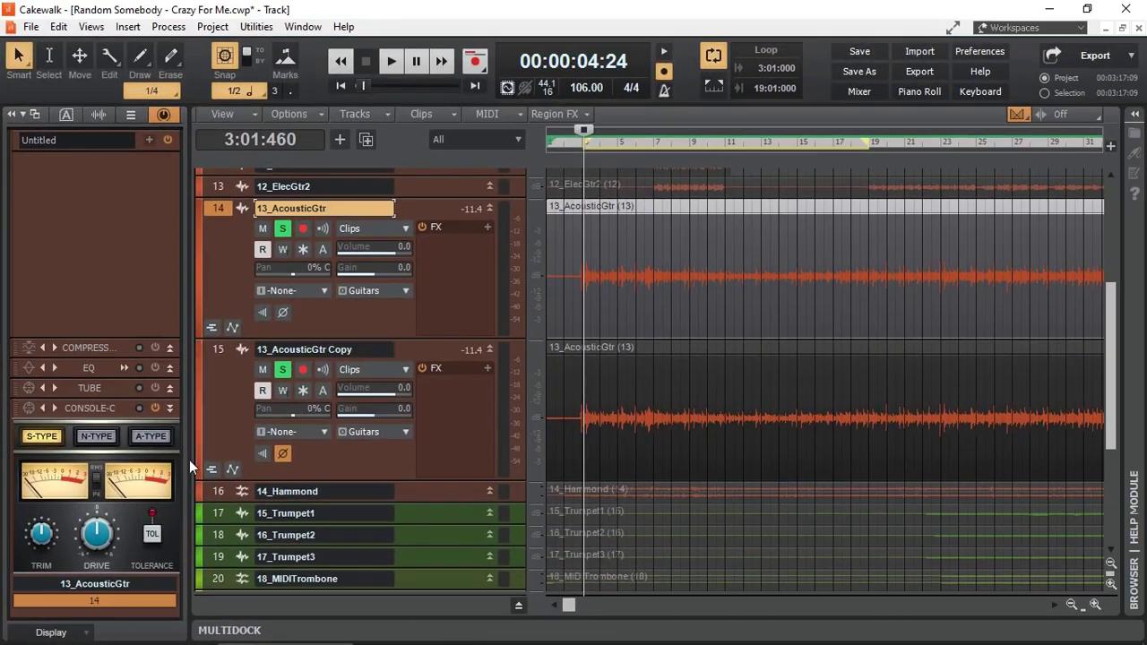
left_click(151, 533)
left_click(226, 398)
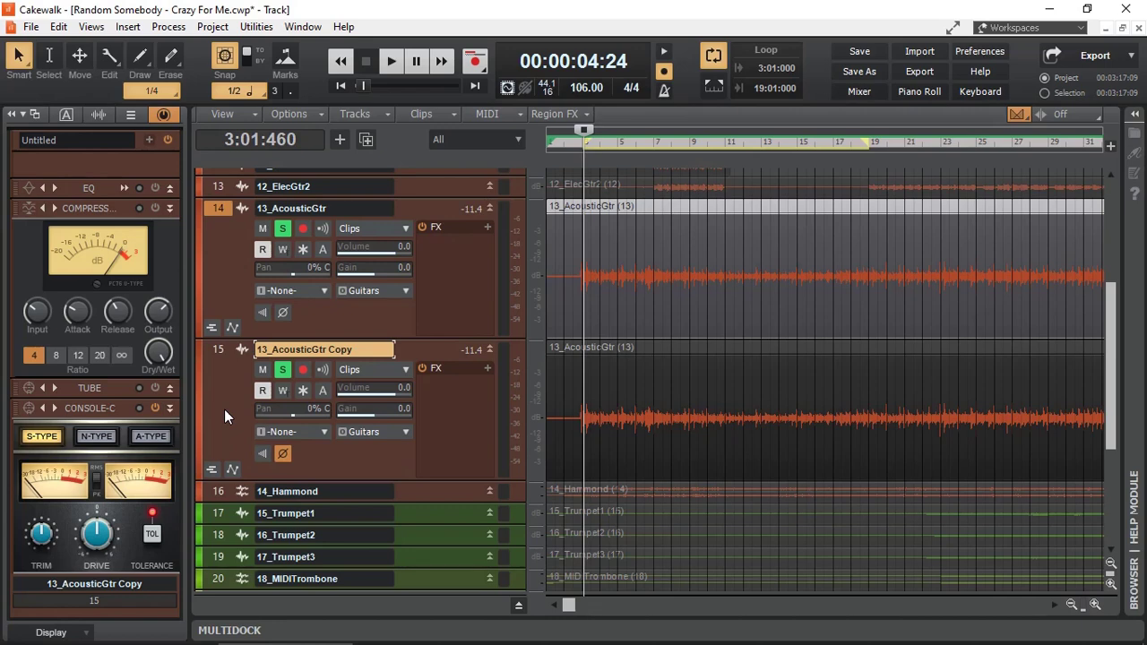
Enable Component Tolerance on 13_AcousticGtr's Console Emulator while the loop plays, then stop
left_click(161, 524)
left_click(230, 286)
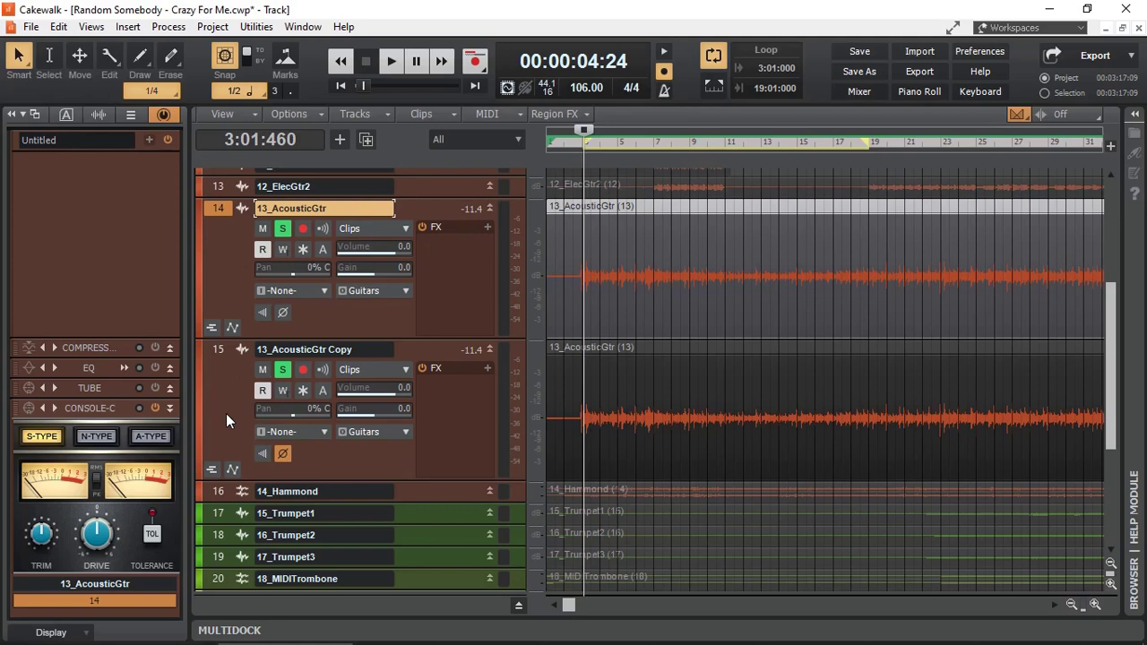
left_click(225, 381)
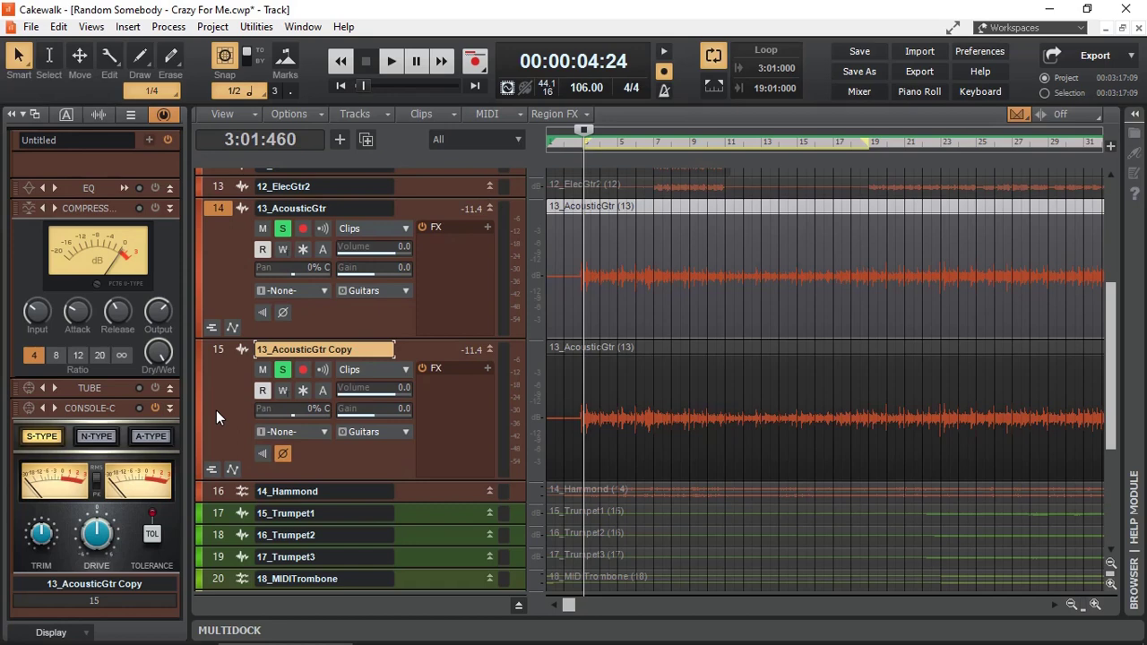
key("space")
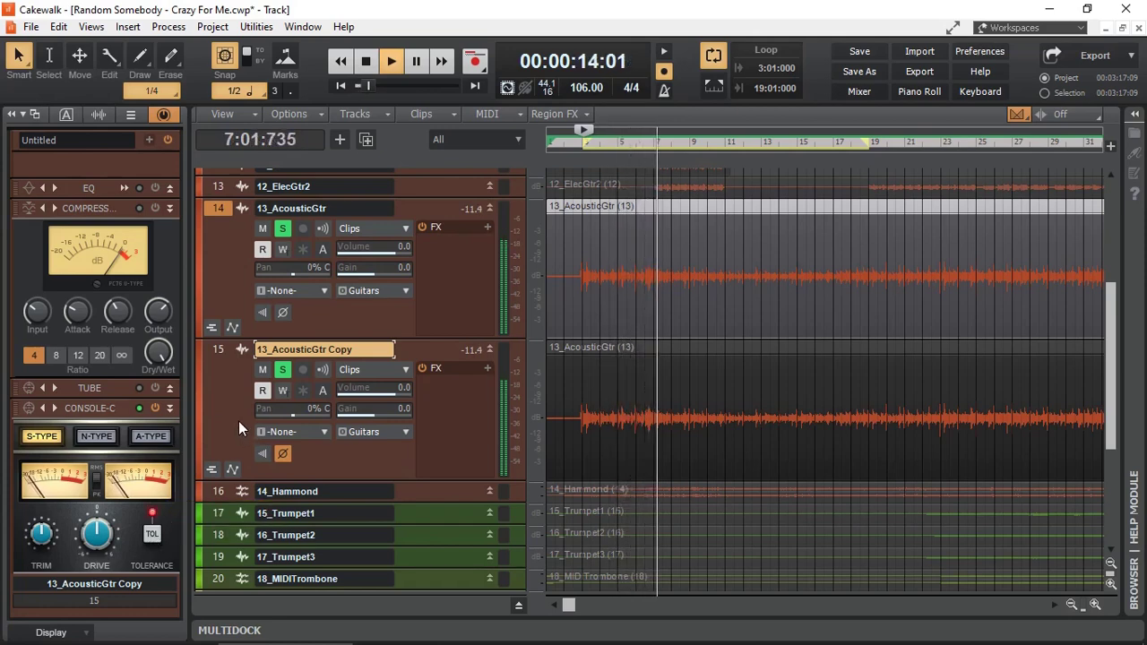
left_click(221, 276)
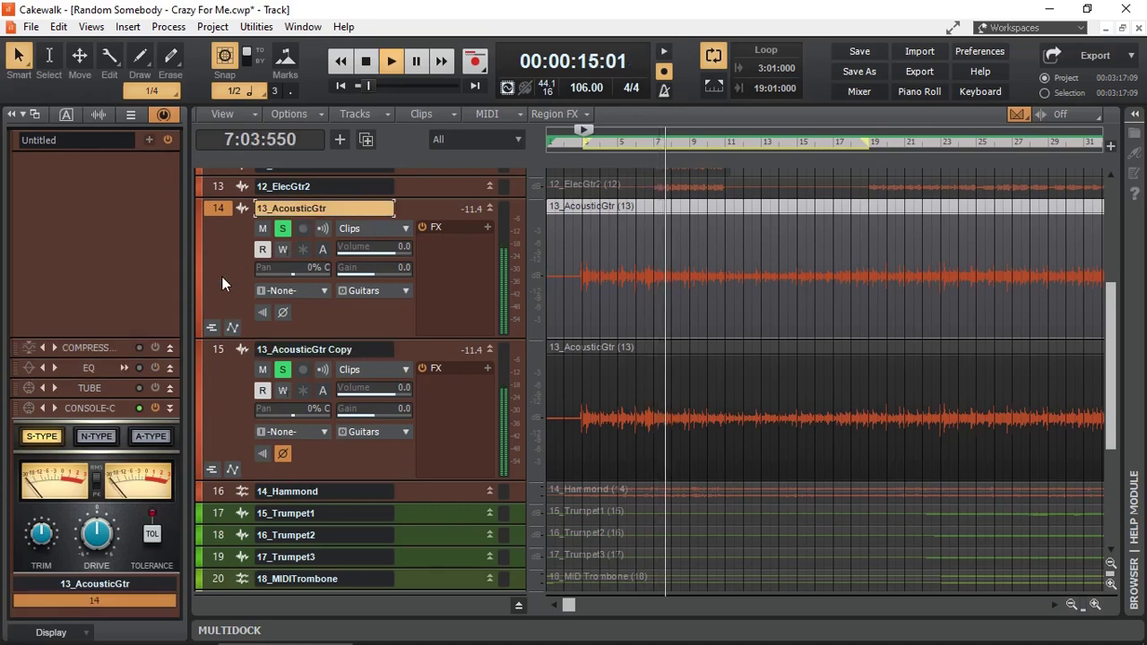
left_click(149, 535)
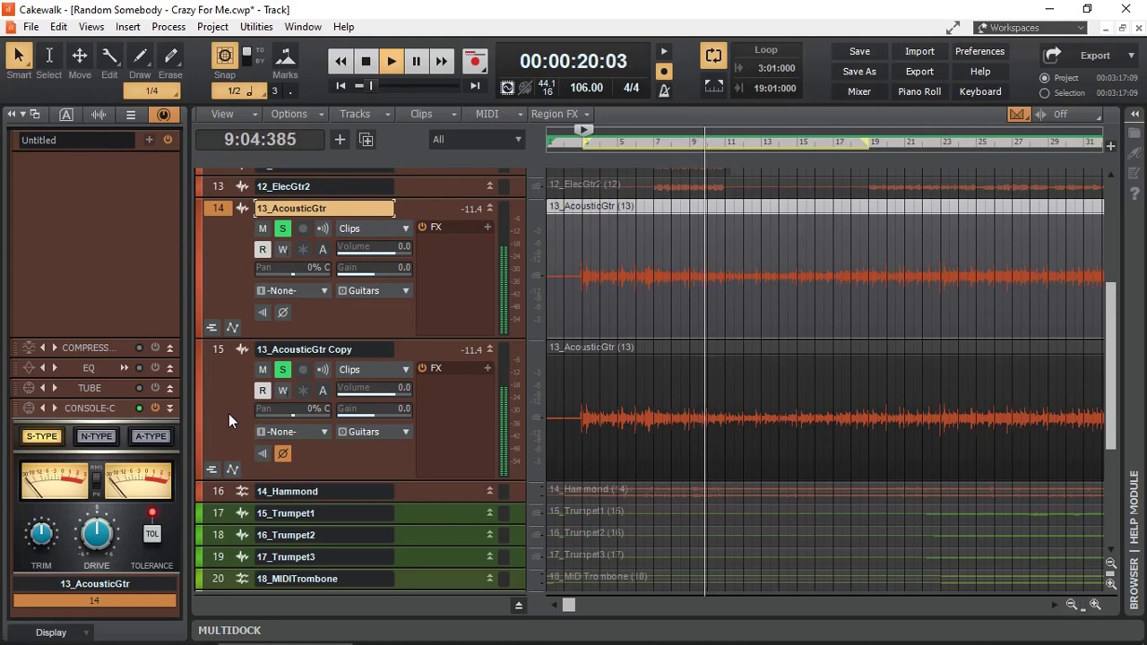
key("space")
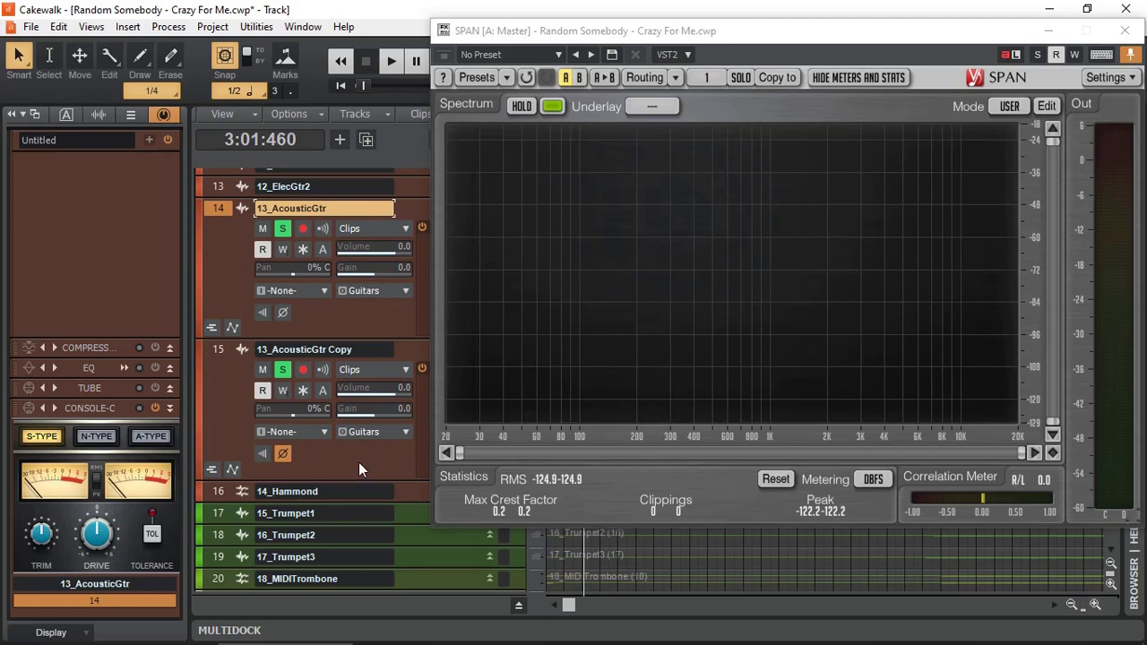
Play the loop and enable Component Tolerance on 13_AcousticGtr Copy's Console Emulator
key("space")
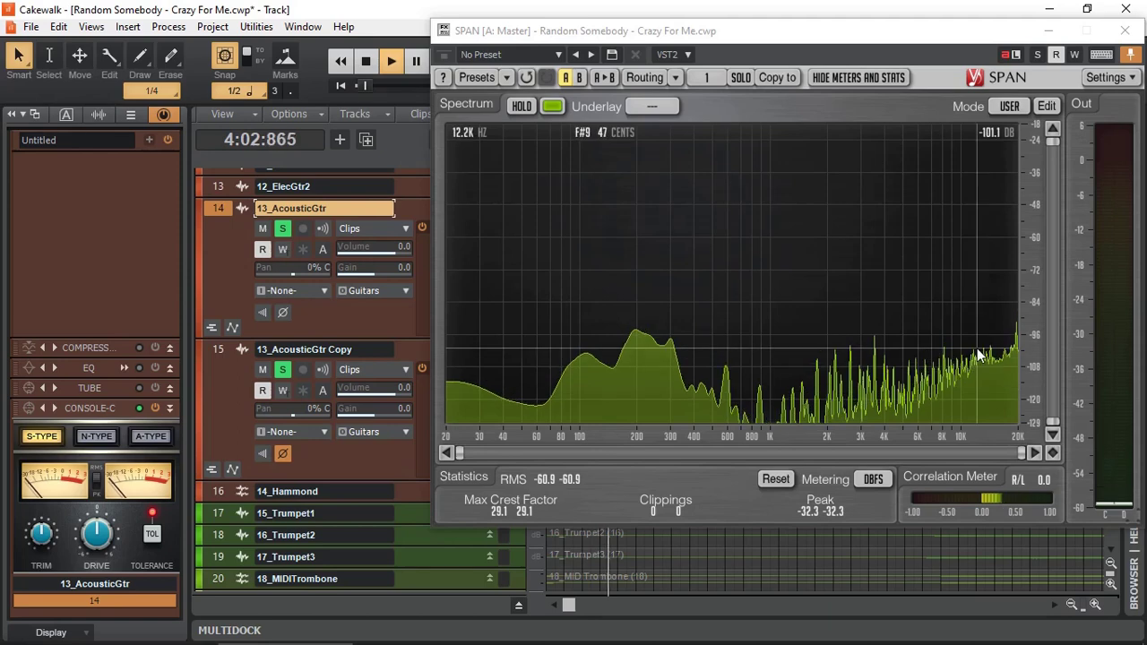
left_click(220, 406)
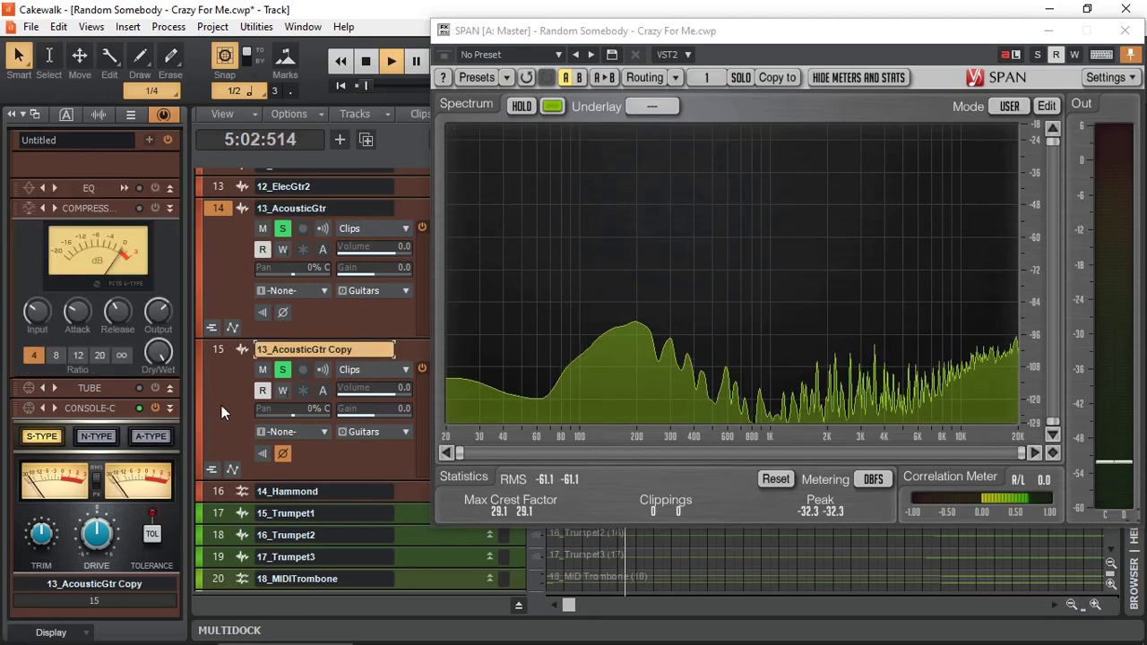
left_click(150, 535)
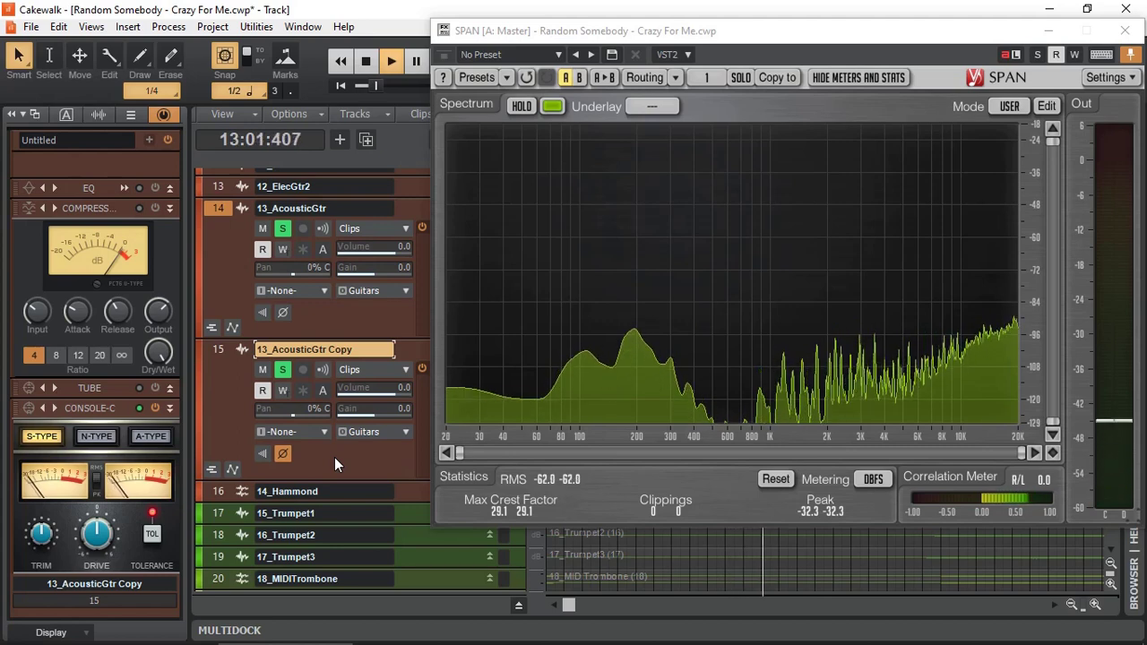
Stop playback, select the 13_AcousticGtr Copy track, and restart playback to analyse it
key("space")
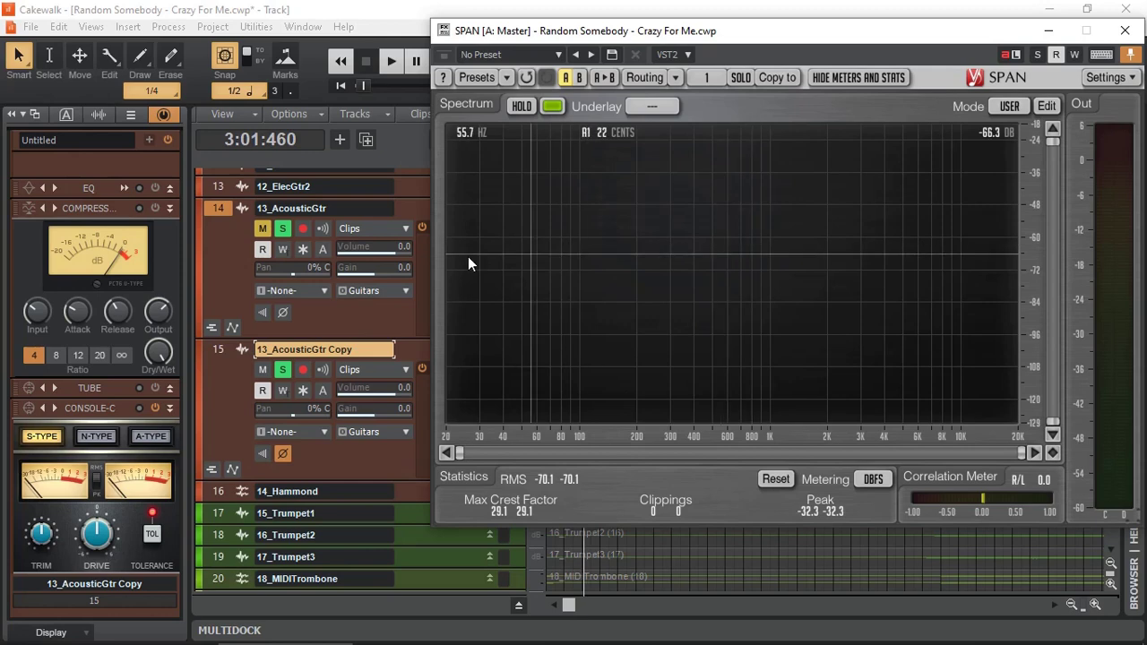
left_click(227, 249)
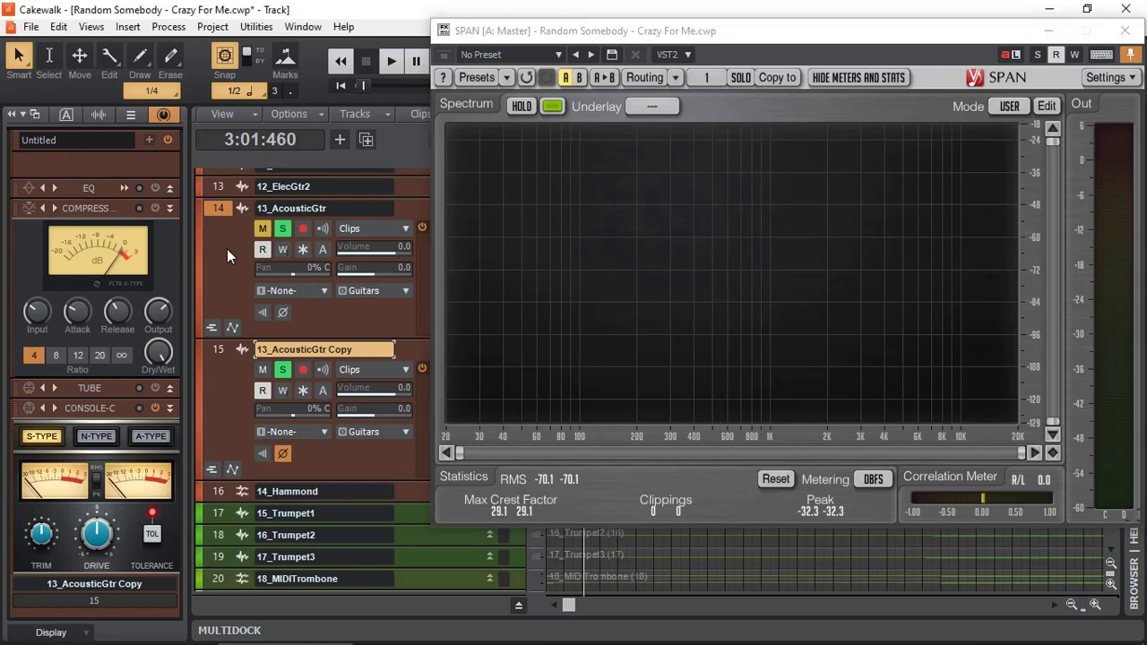
left_click(224, 397)
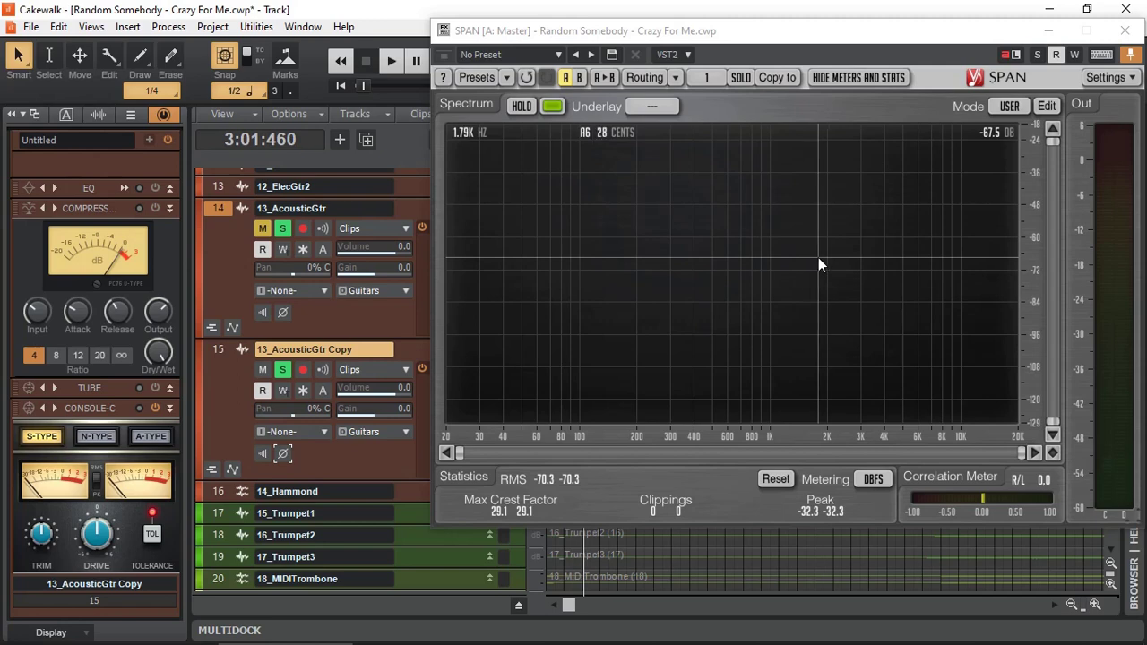
key("space")
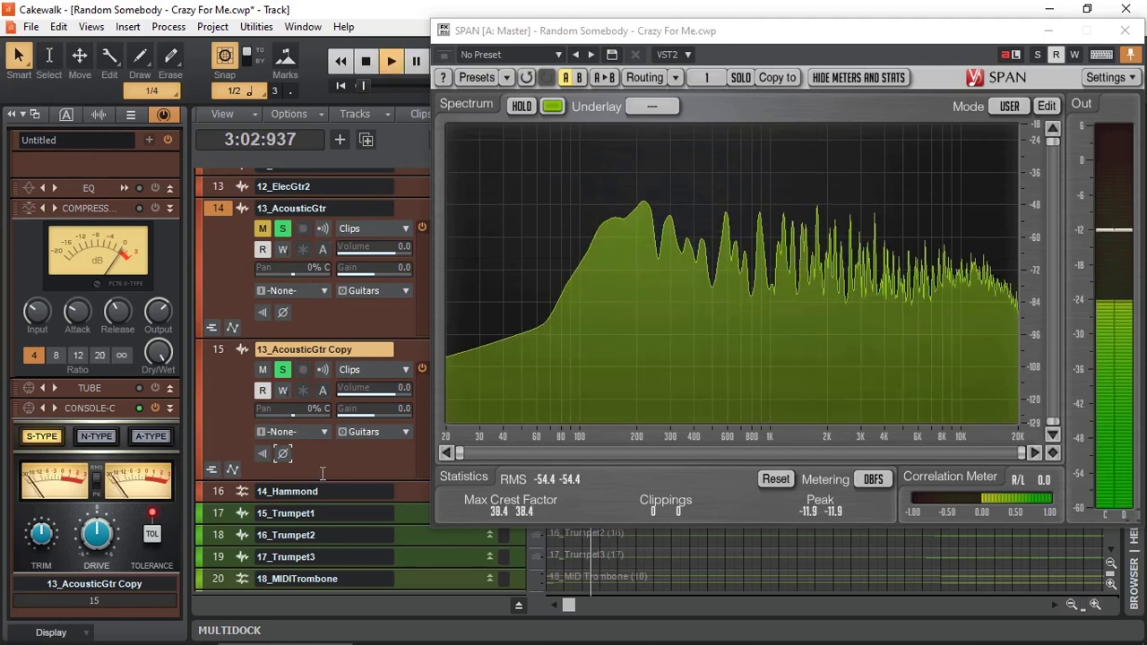
Raise the Console Emulator Drive on the copy track to 6.0 dB
left_click(92, 546)
mouse_move(92, 547)
left_mouse_down()
mouse_move(94, 491)
mouse_move(88, 613)
mouse_move(94, 548)
left_mouse_up()
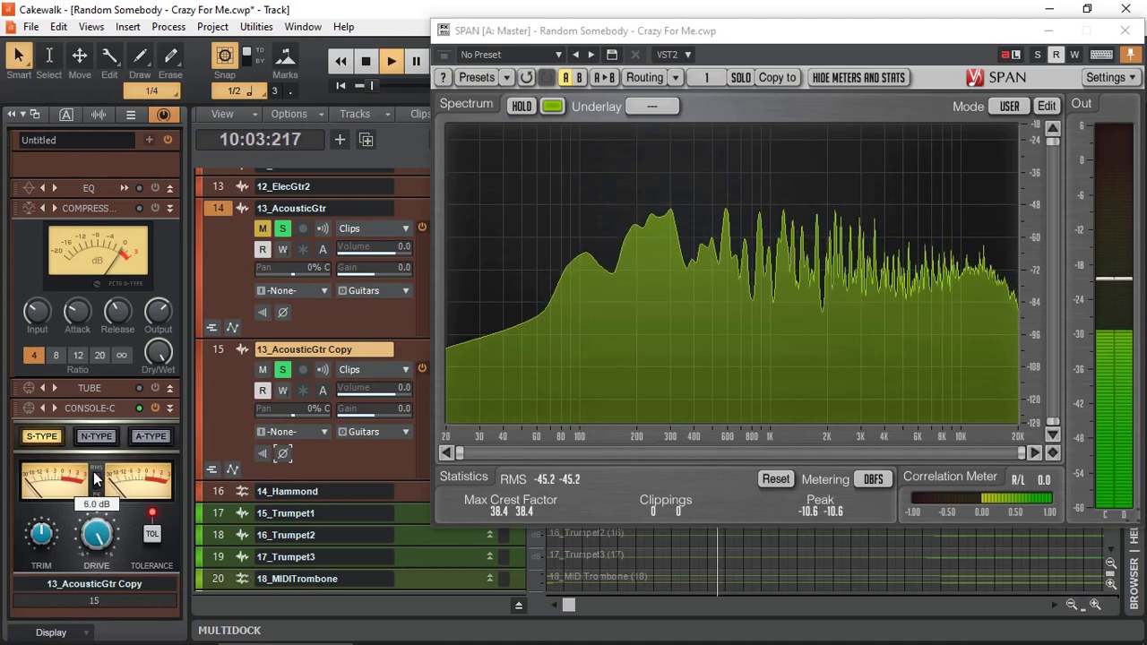
left_click_drag(95, 478, 93, 480)
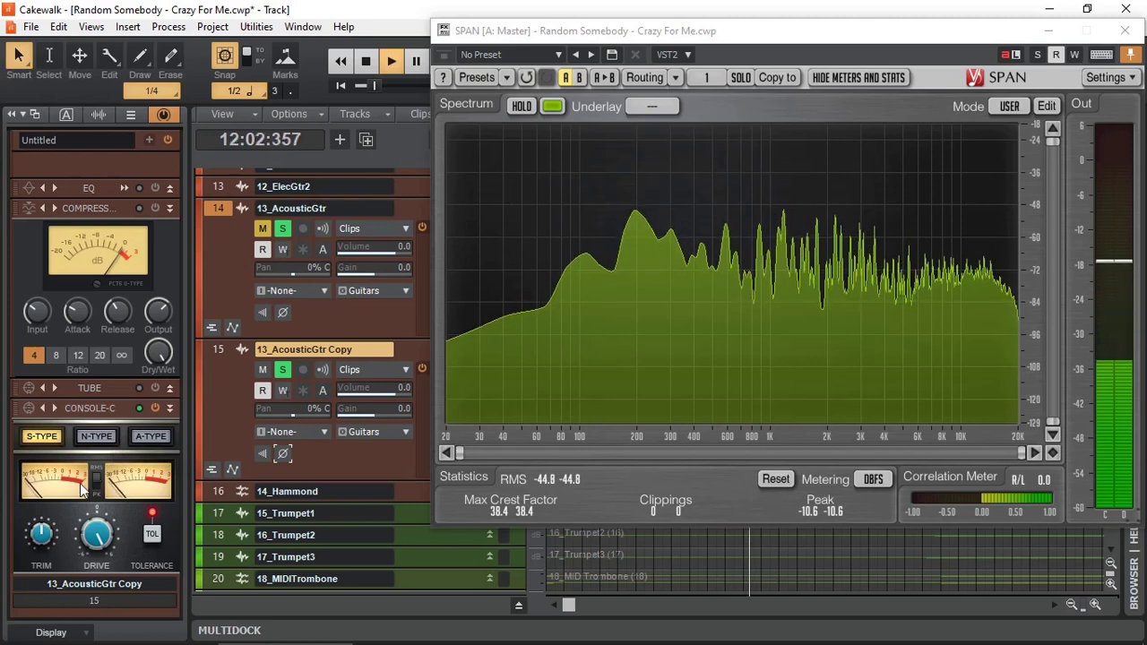
Raise the console input Trim to 6.0 dB, sweeping Drive down and back to 6.0 dB
left_click(39, 543)
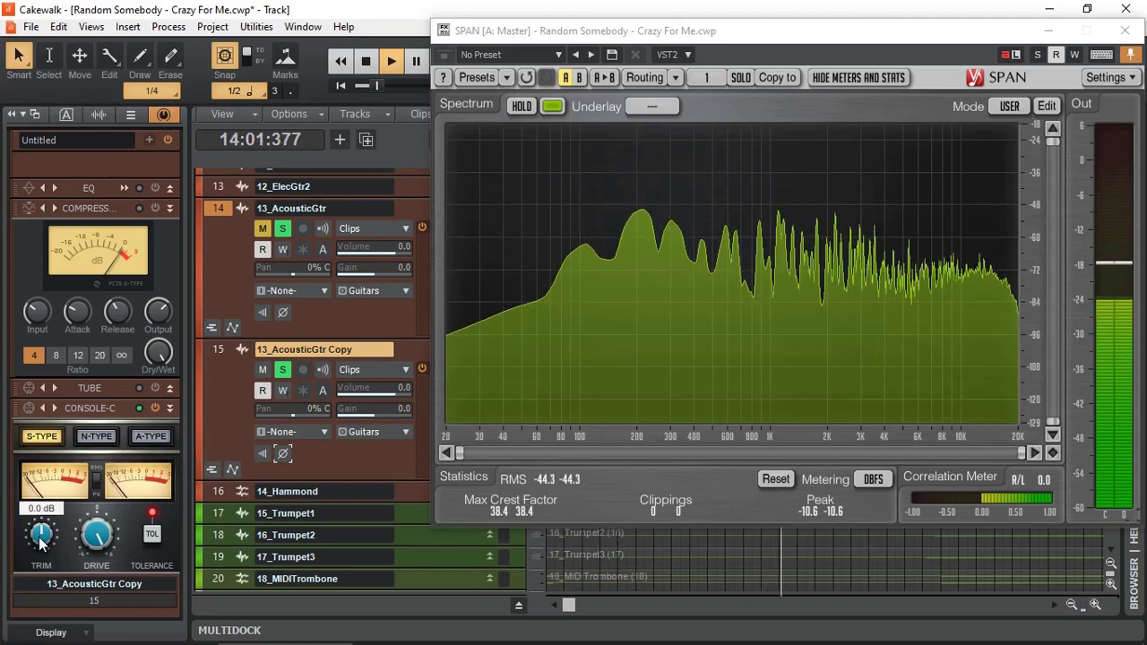
left_click_drag(40, 542, 40, 498)
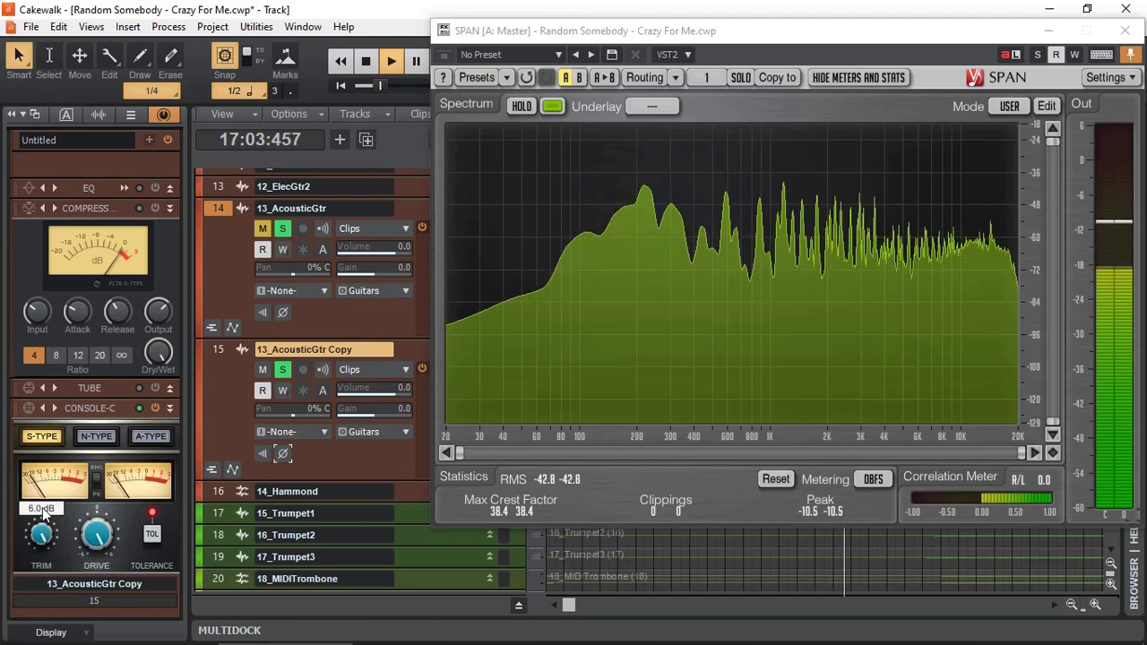
left_click_drag(99, 532, 90, 584)
left_click_drag(101, 531, 103, 513)
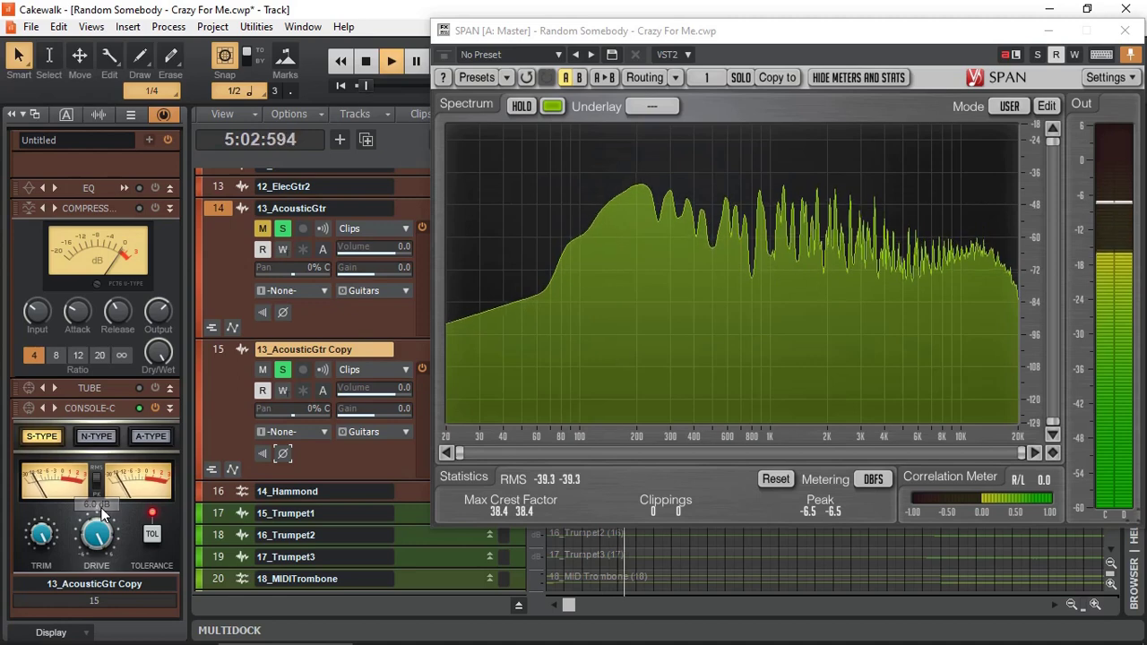
Switch the Console Emulator to N-Type, lower its Drive to -6.0 dB, and stop playback
left_click(96, 440)
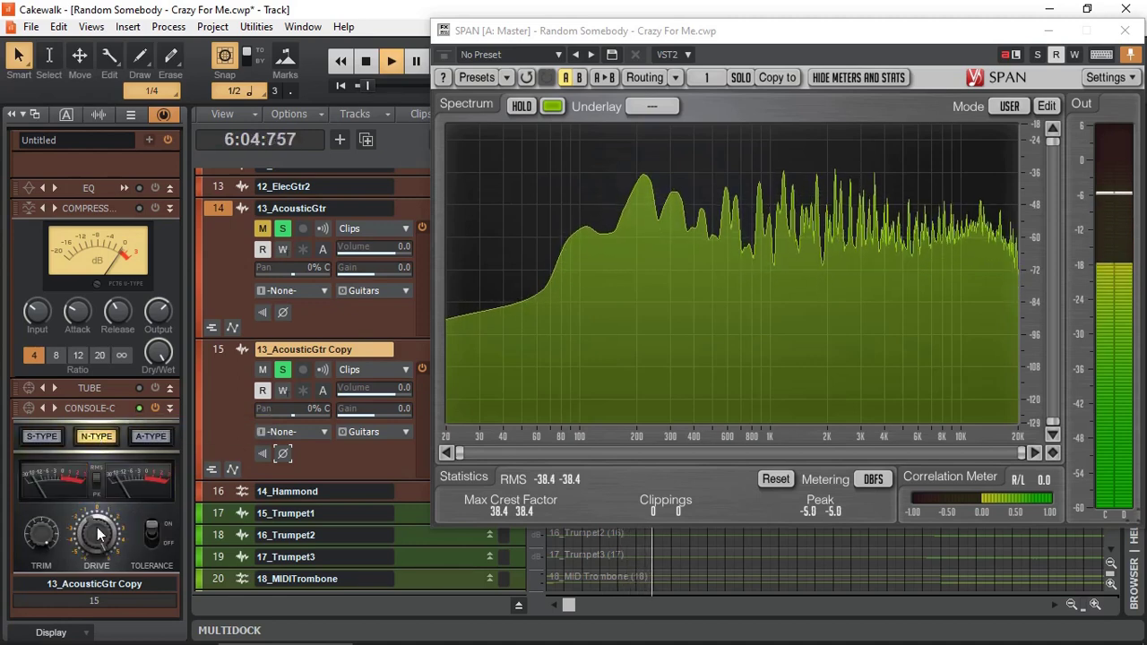
left_click_drag(95, 532, 87, 540)
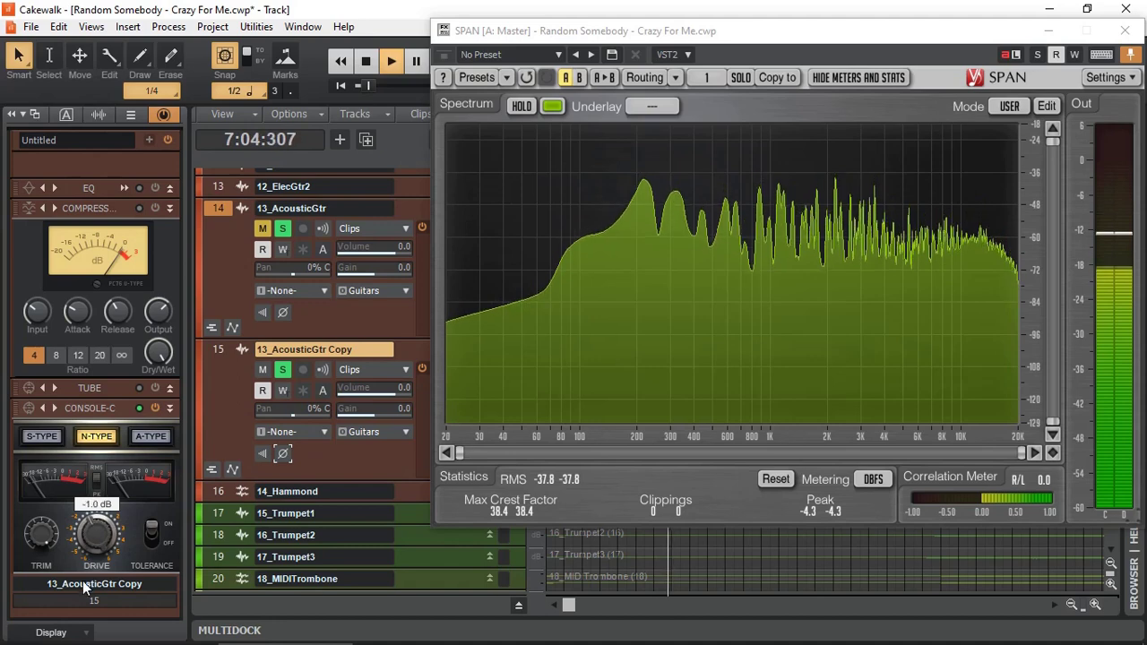
left_click_drag(82, 584, 97, 637)
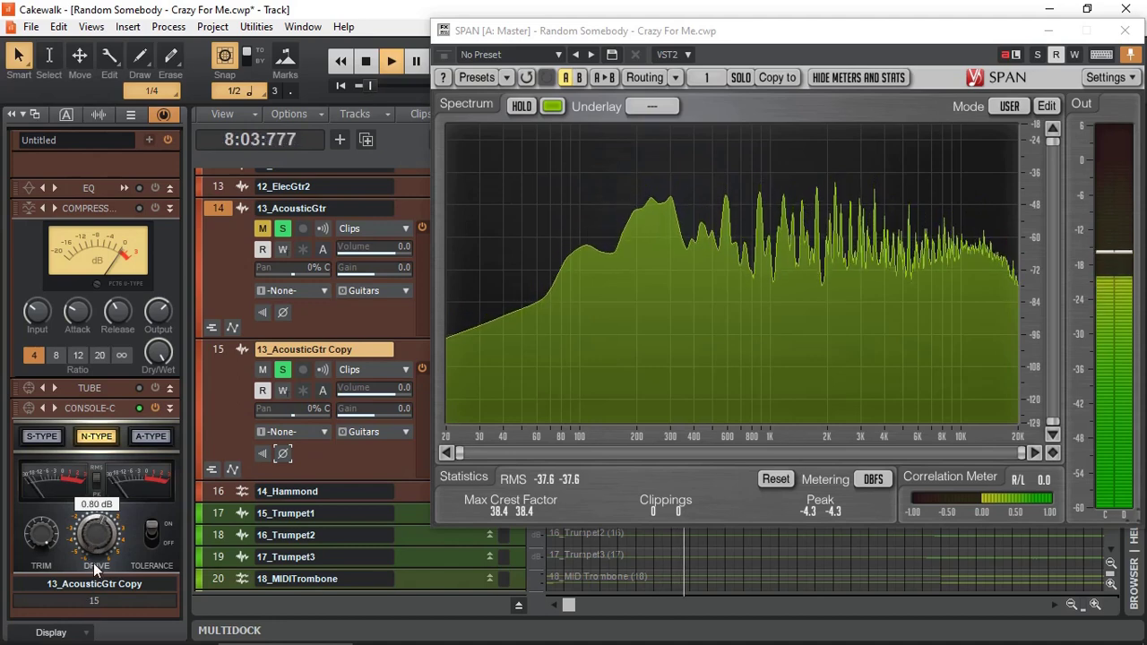
key("space")
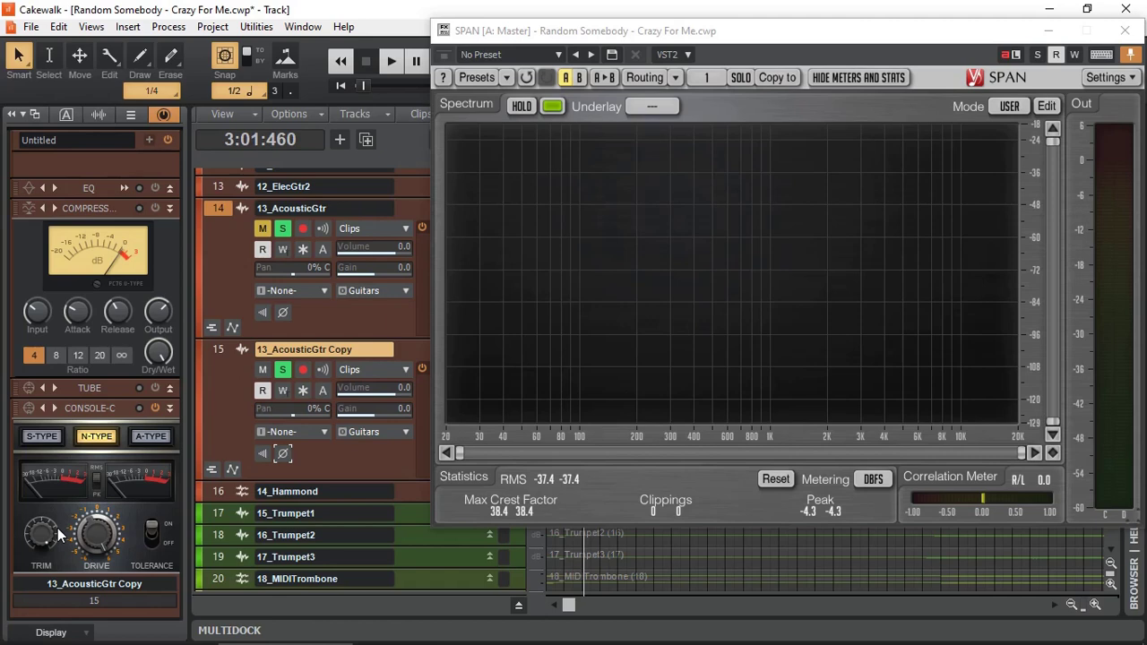
Replay the track, audition the A-Type model and its Drive value, then return to S-Type
key("space")
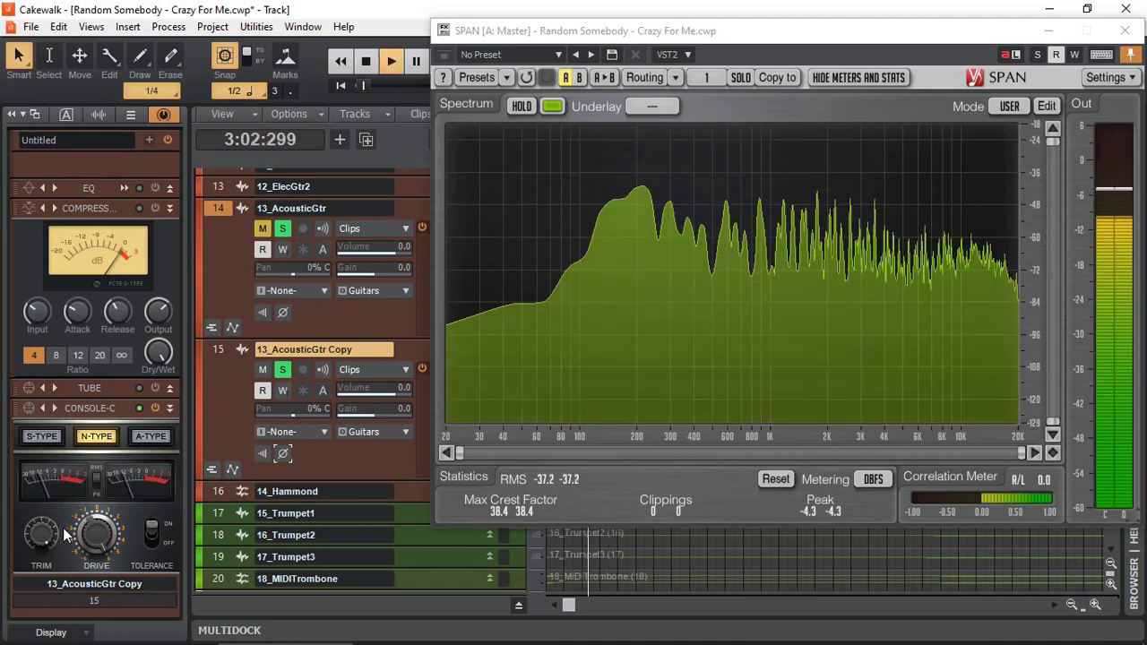
left_click(150, 437)
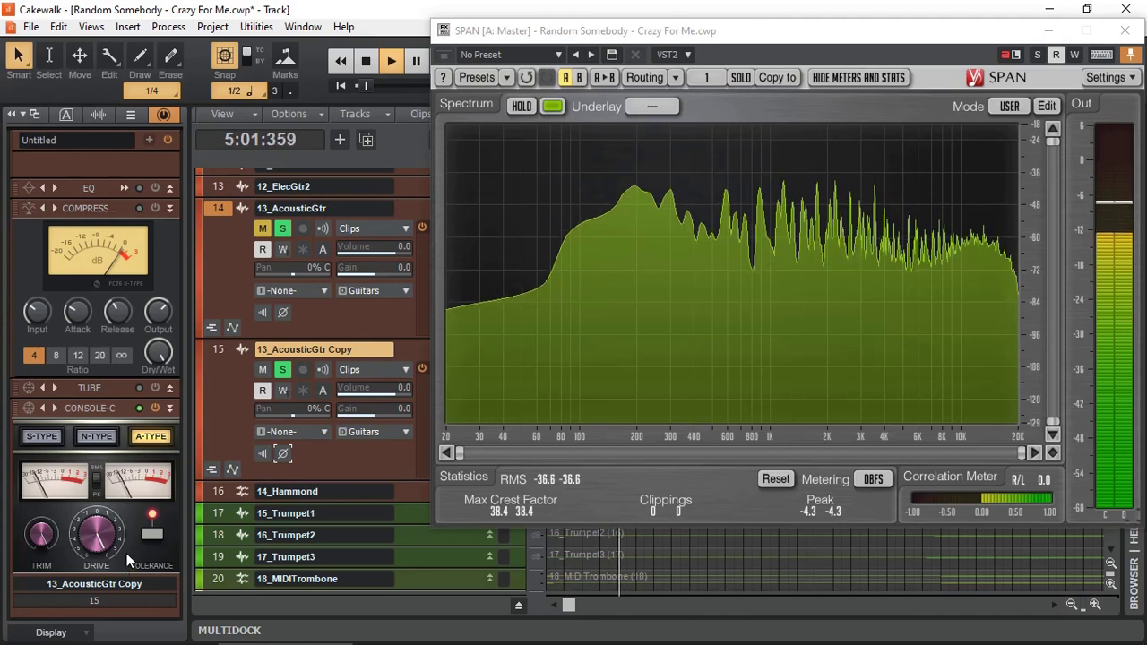
left_click(102, 530)
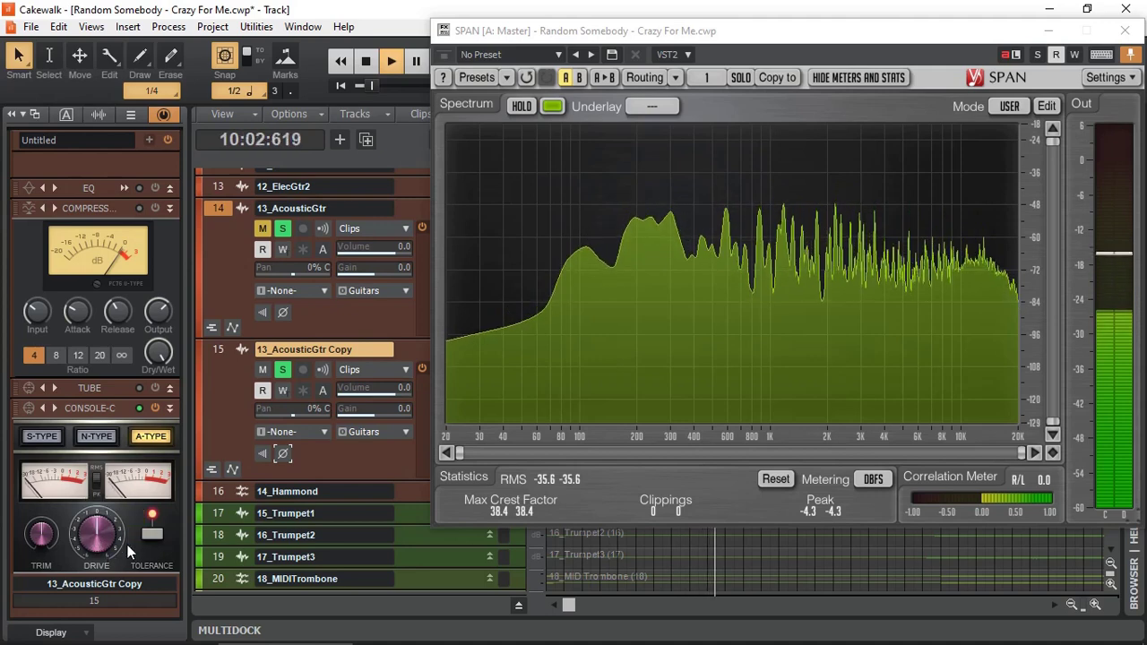
left_click(43, 438)
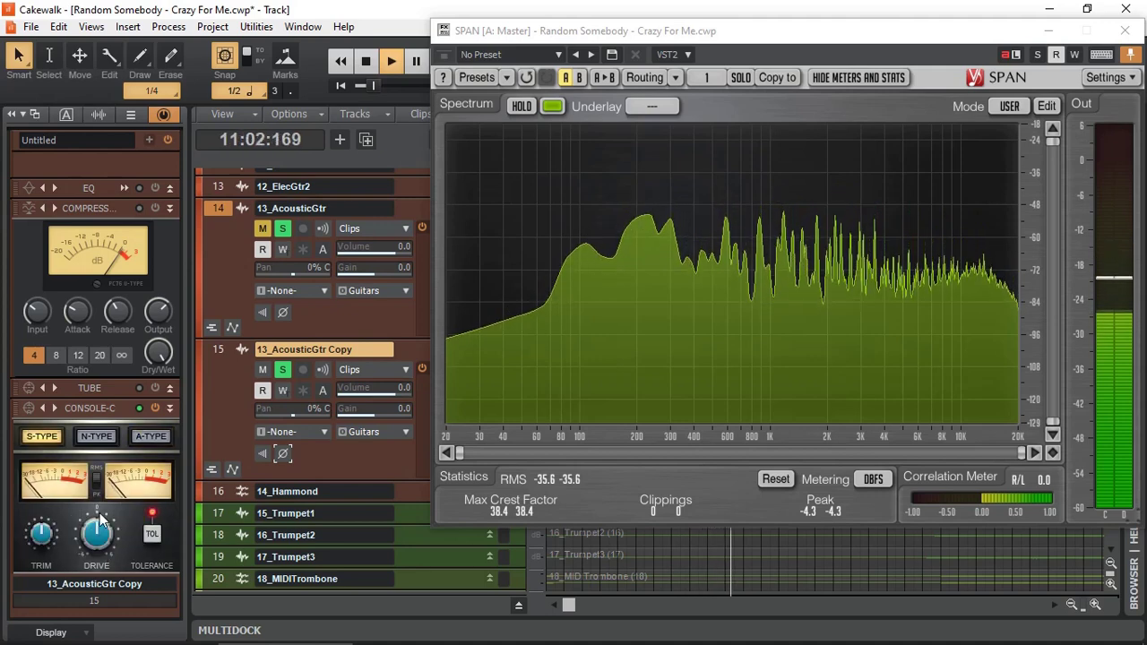